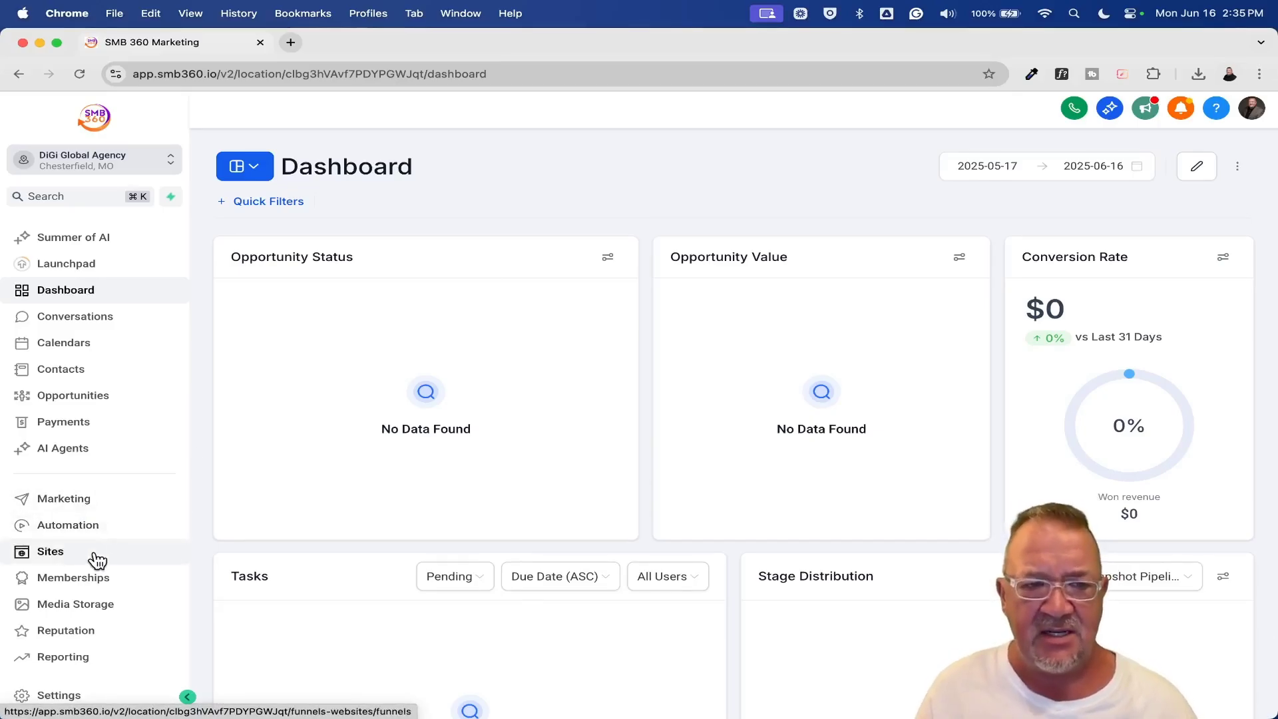
Go to Marketing and open Brand Boards, showing the default kit Digi Board 1
click(70, 500)
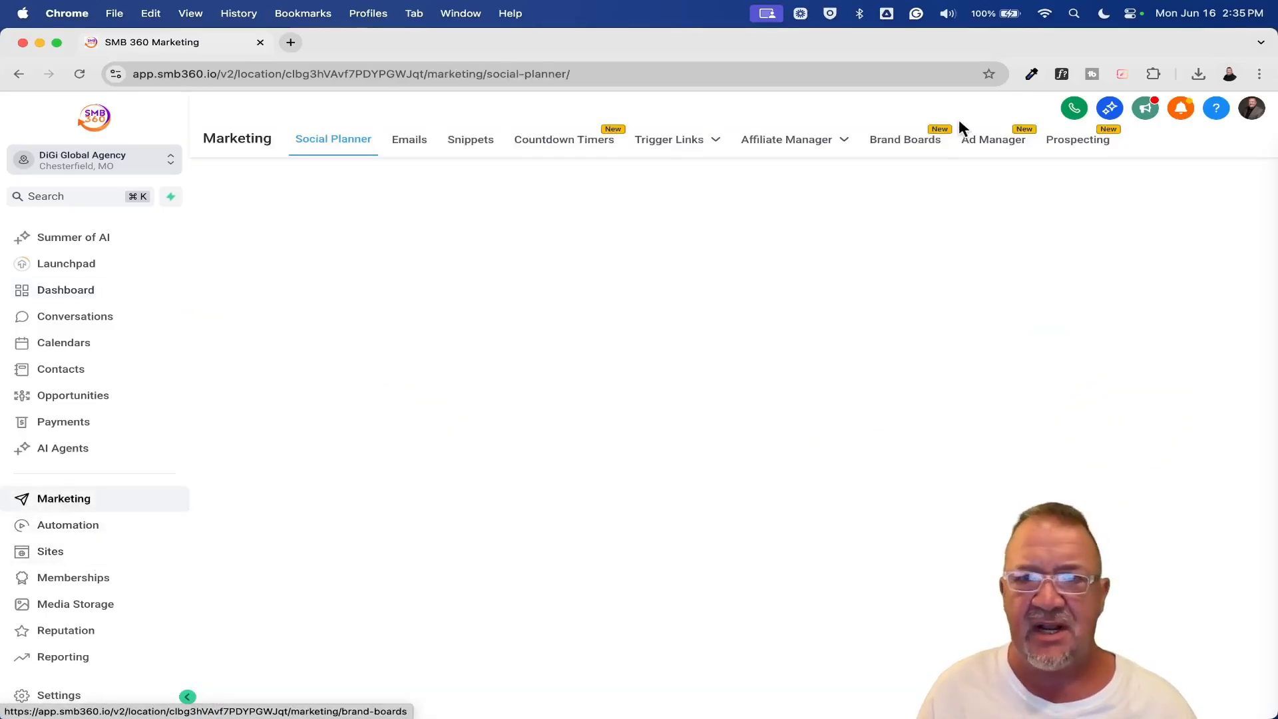
click(899, 148)
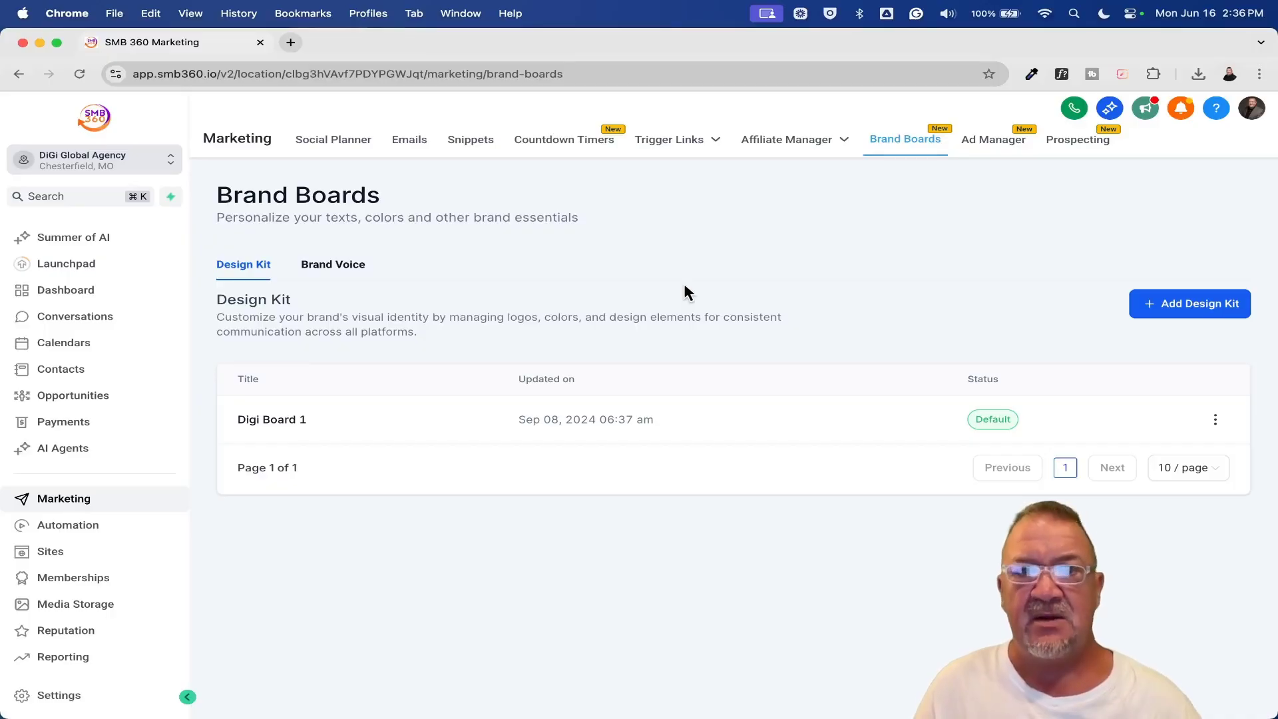
From the Brand Voice list, add a new brand voice starting from scratch
click(329, 272)
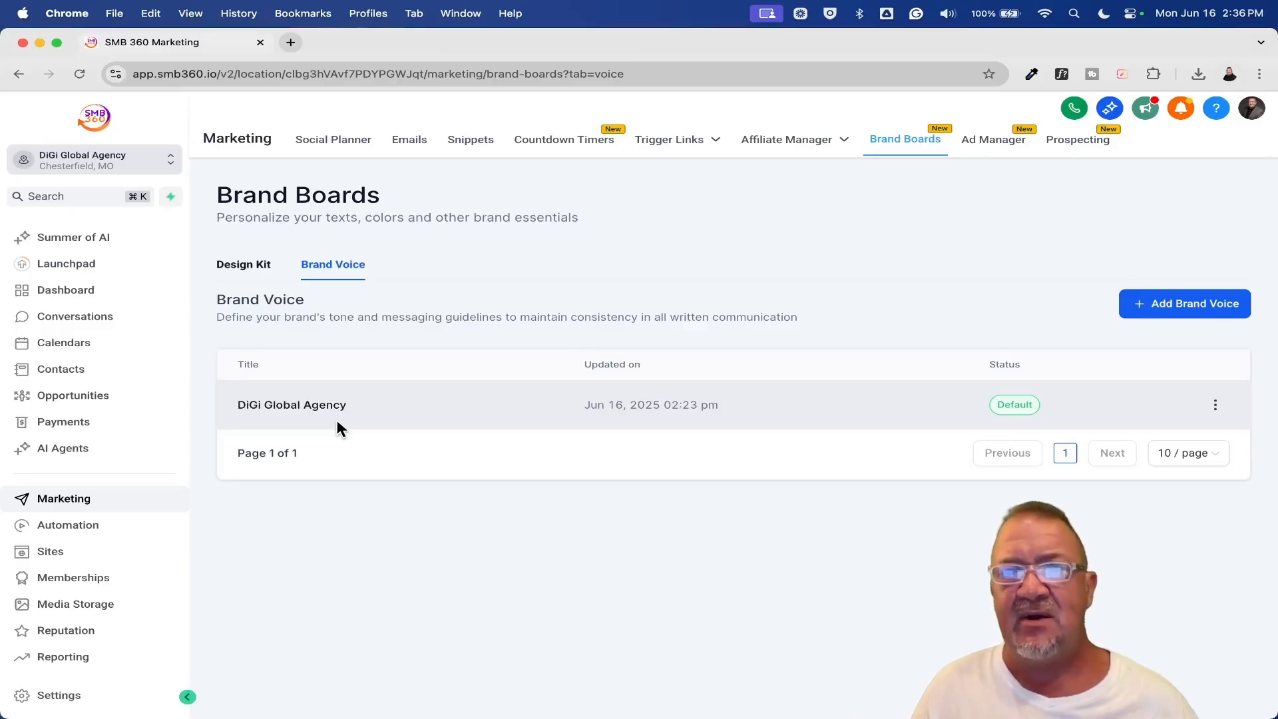
click(1166, 309)
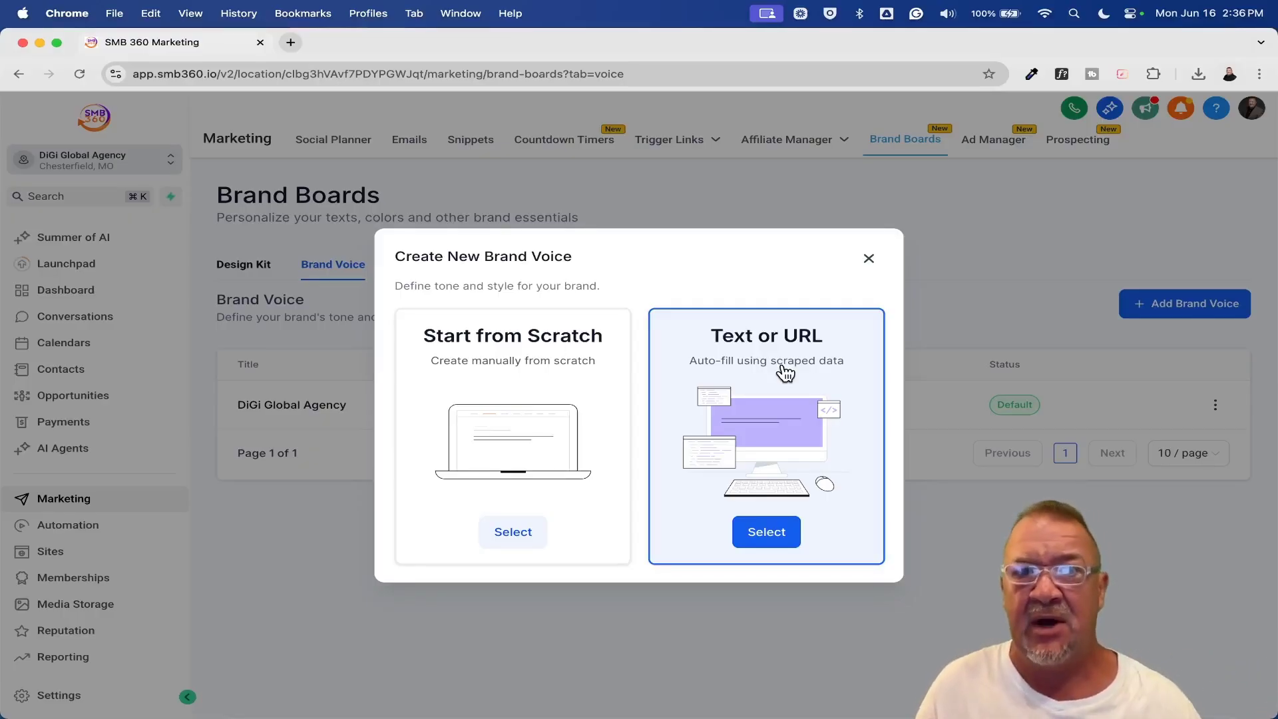
click(513, 531)
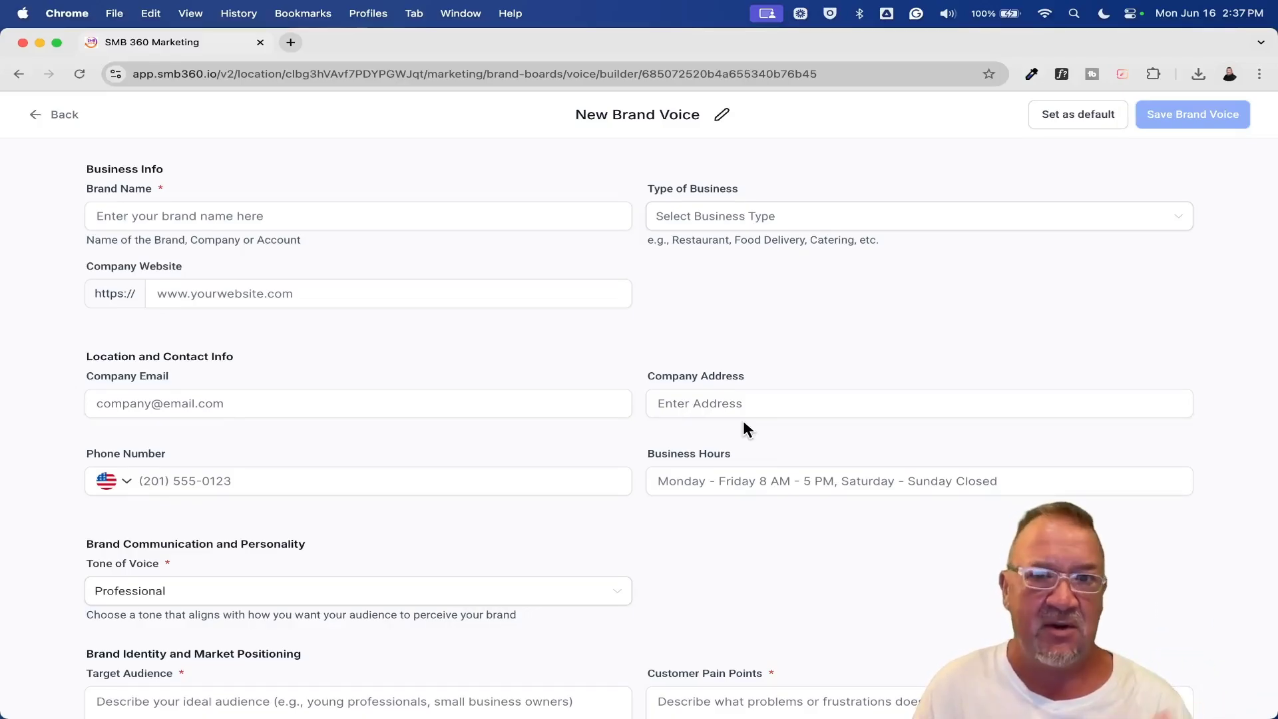
Step through Brand Name, Type of Business, Company Address and Business Hours, leaving them blank
click(213, 211)
click(765, 232)
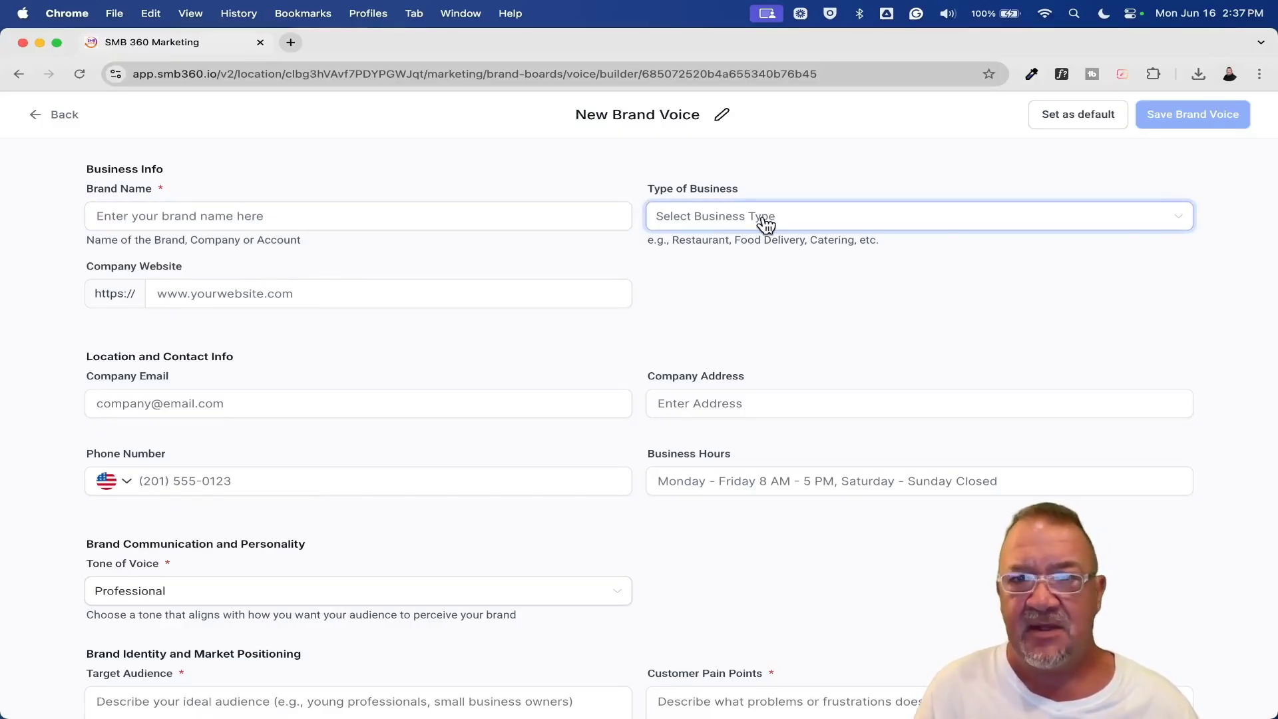
click(818, 177)
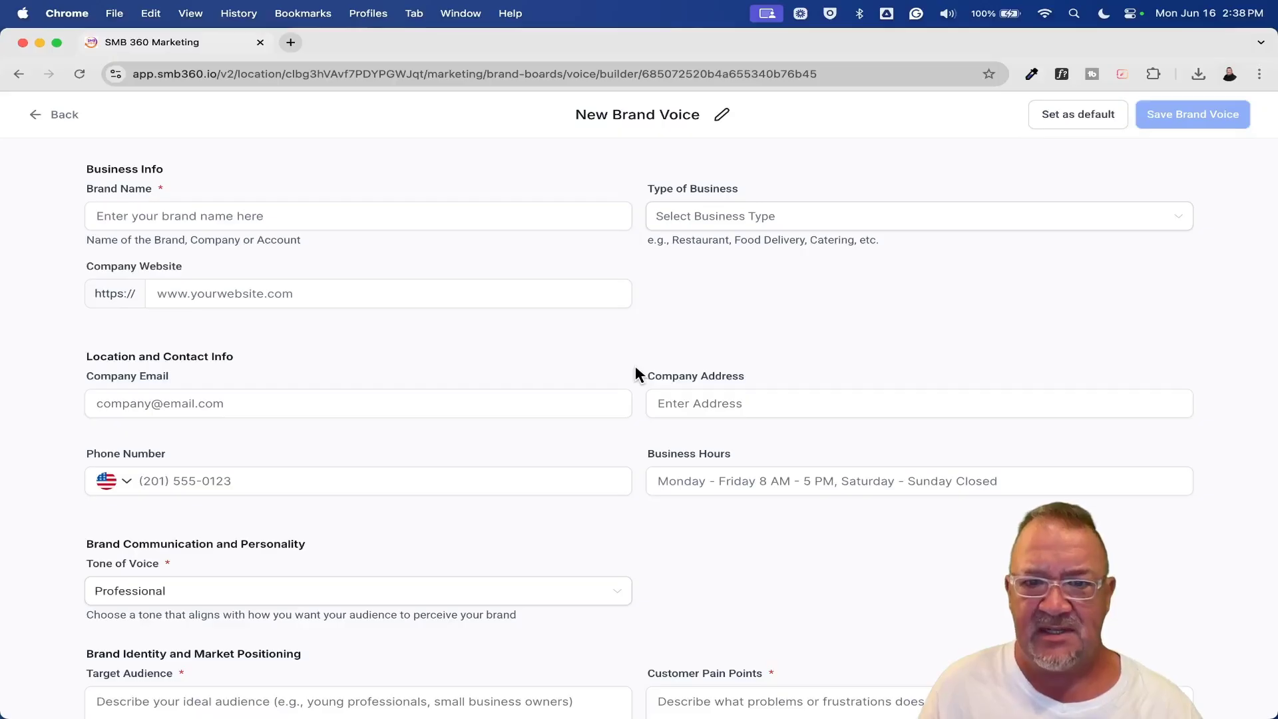
scroll(634, 365, down, 3)
click(700, 310)
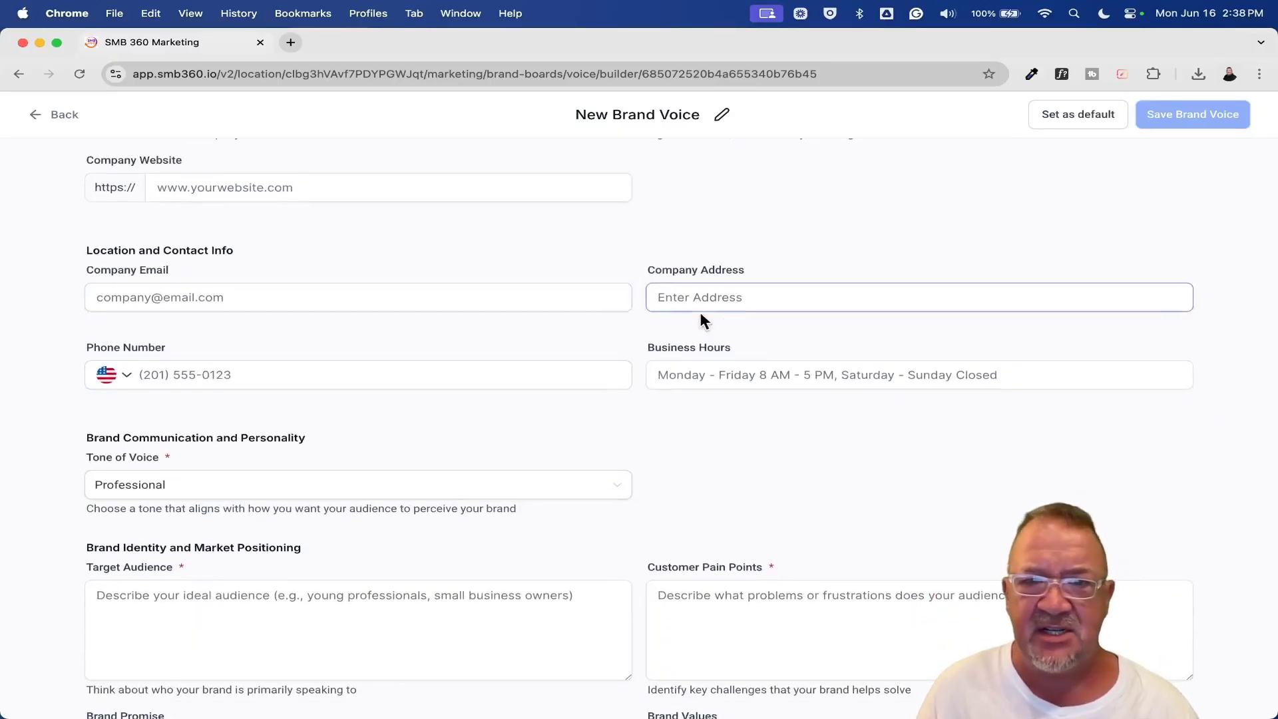
click(757, 379)
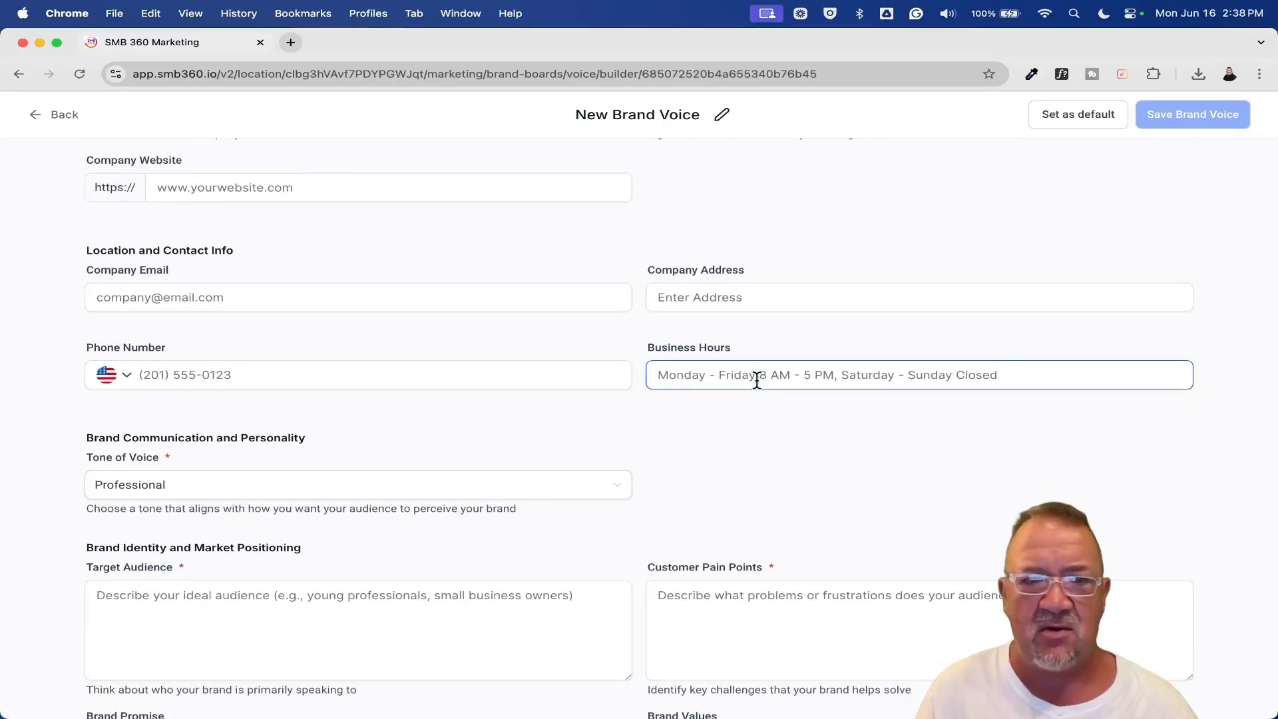
scroll(757, 379, down, 5)
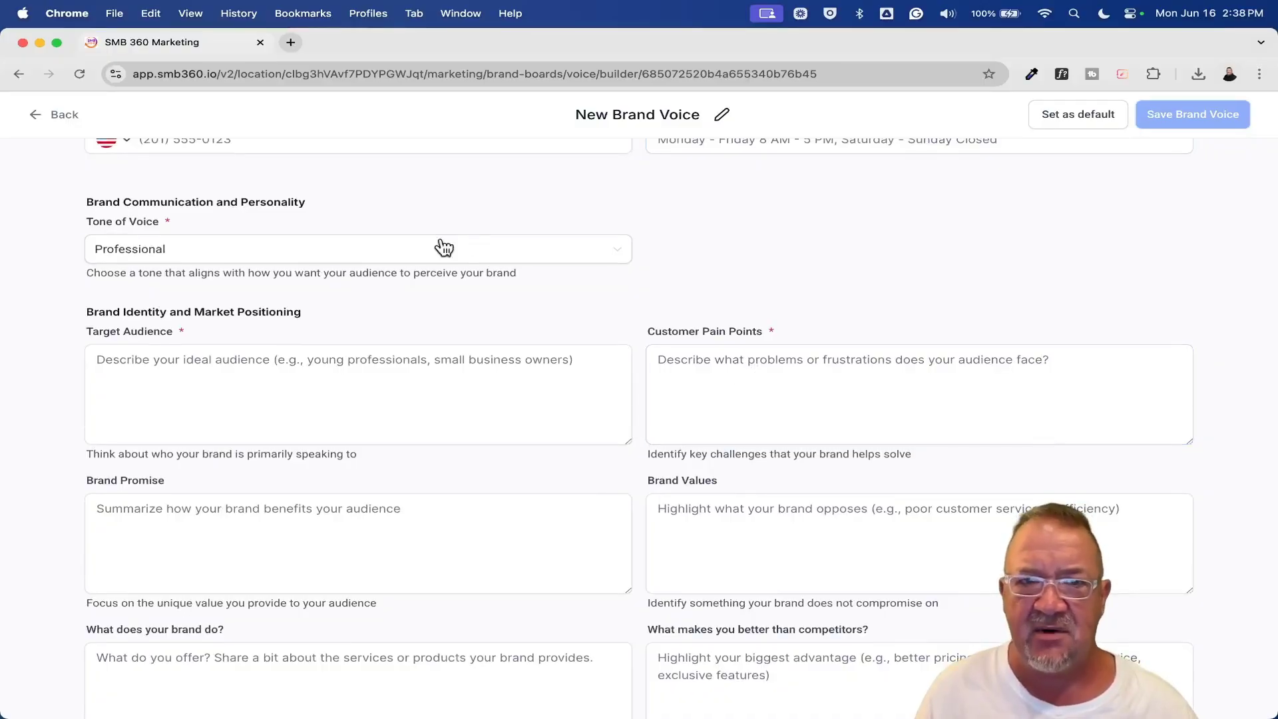
Change the Tone of Voice from Professional to Friendly
click(333, 251)
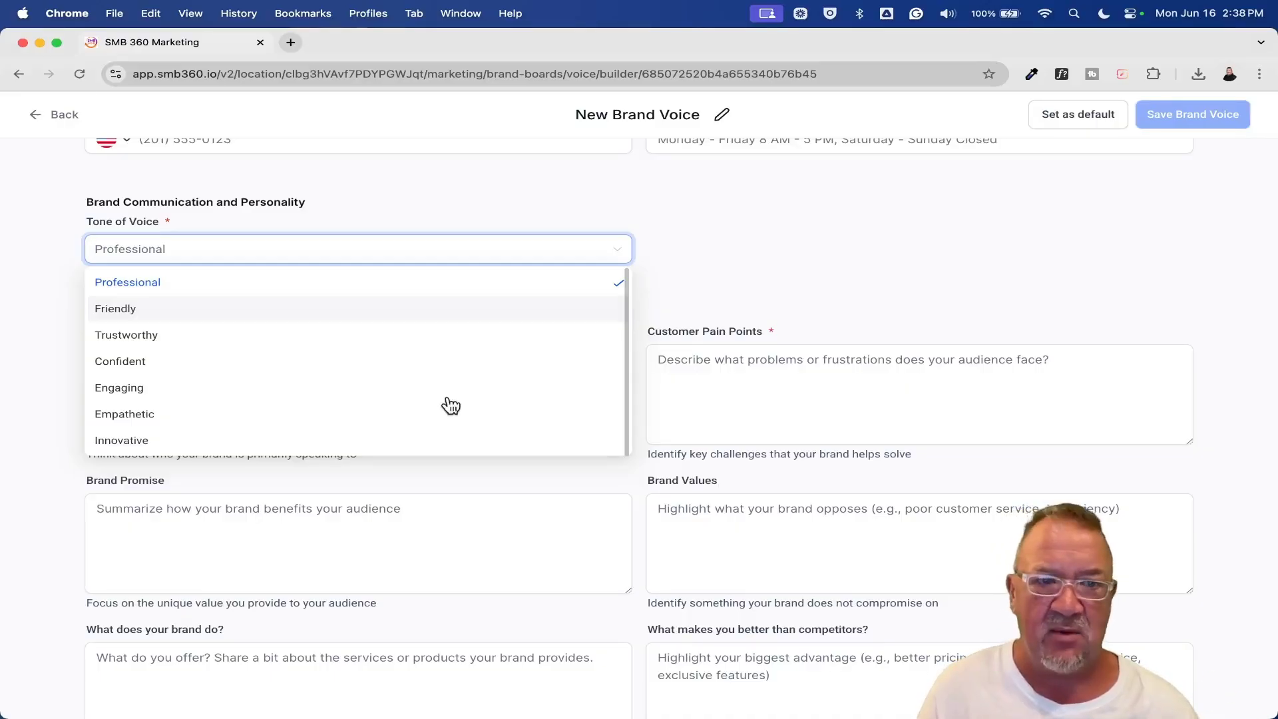
click(227, 313)
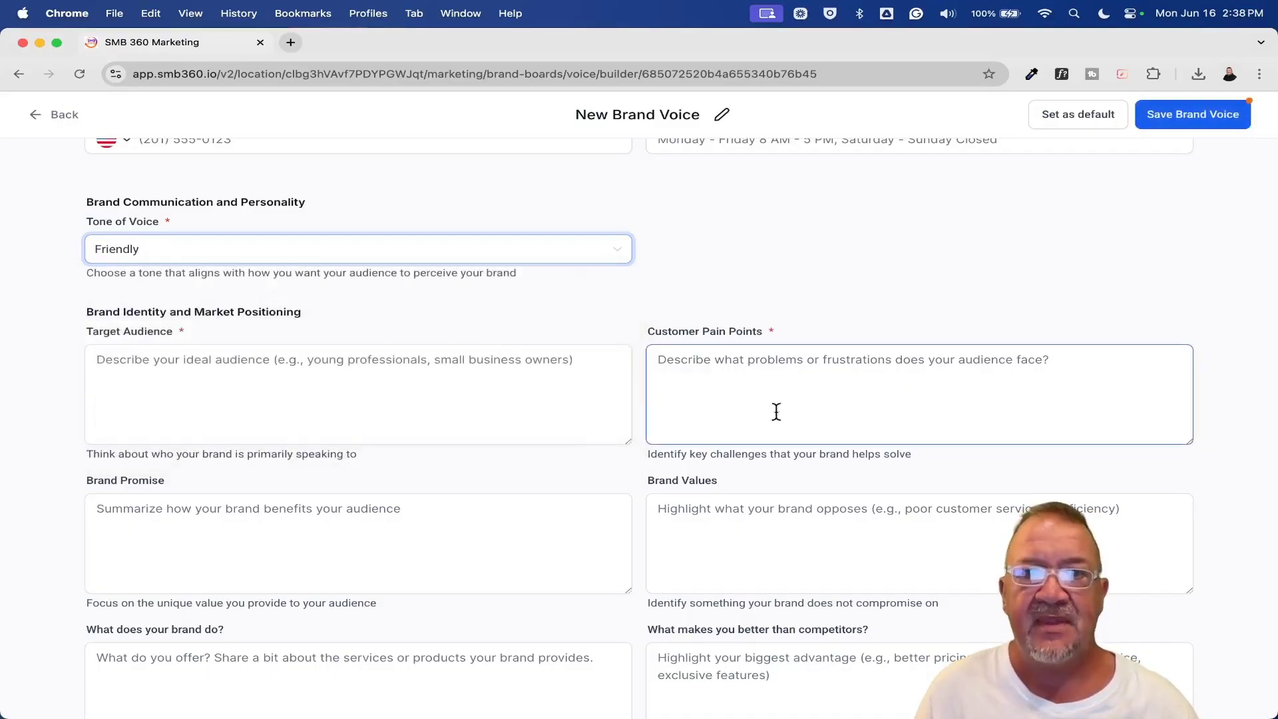
scroll(747, 448, down, 3)
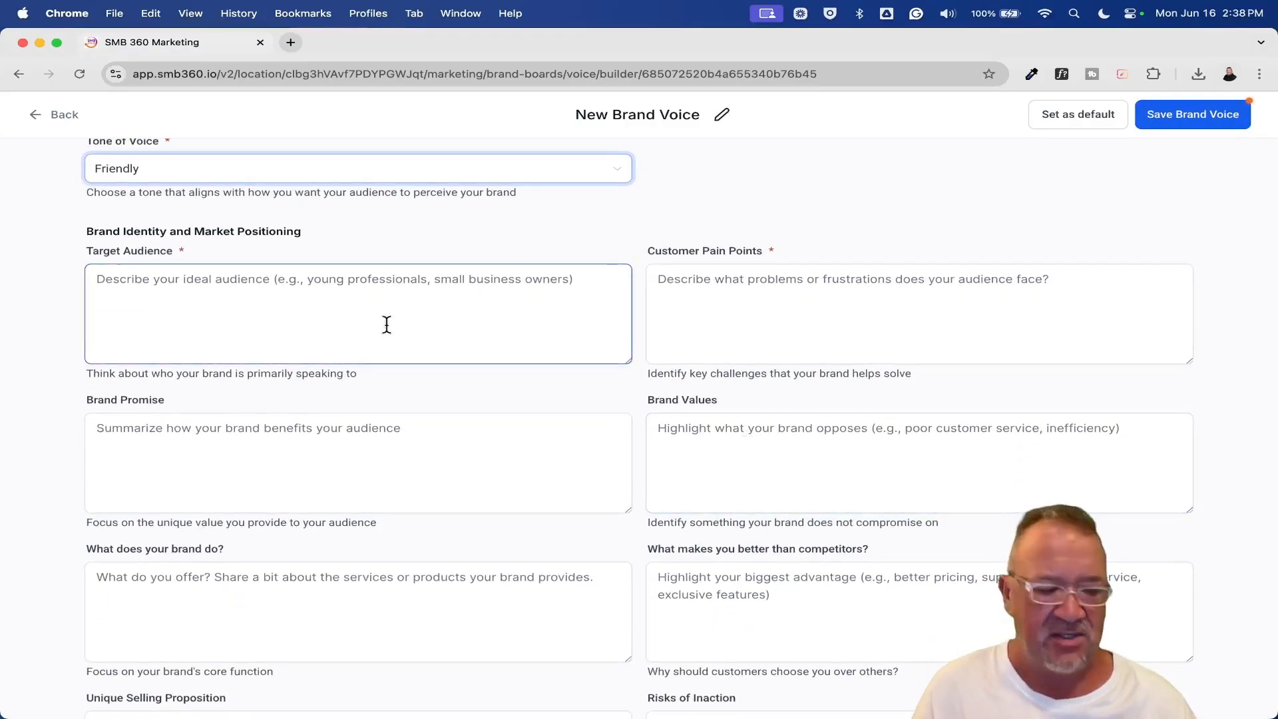
scroll(386, 324, up, 5)
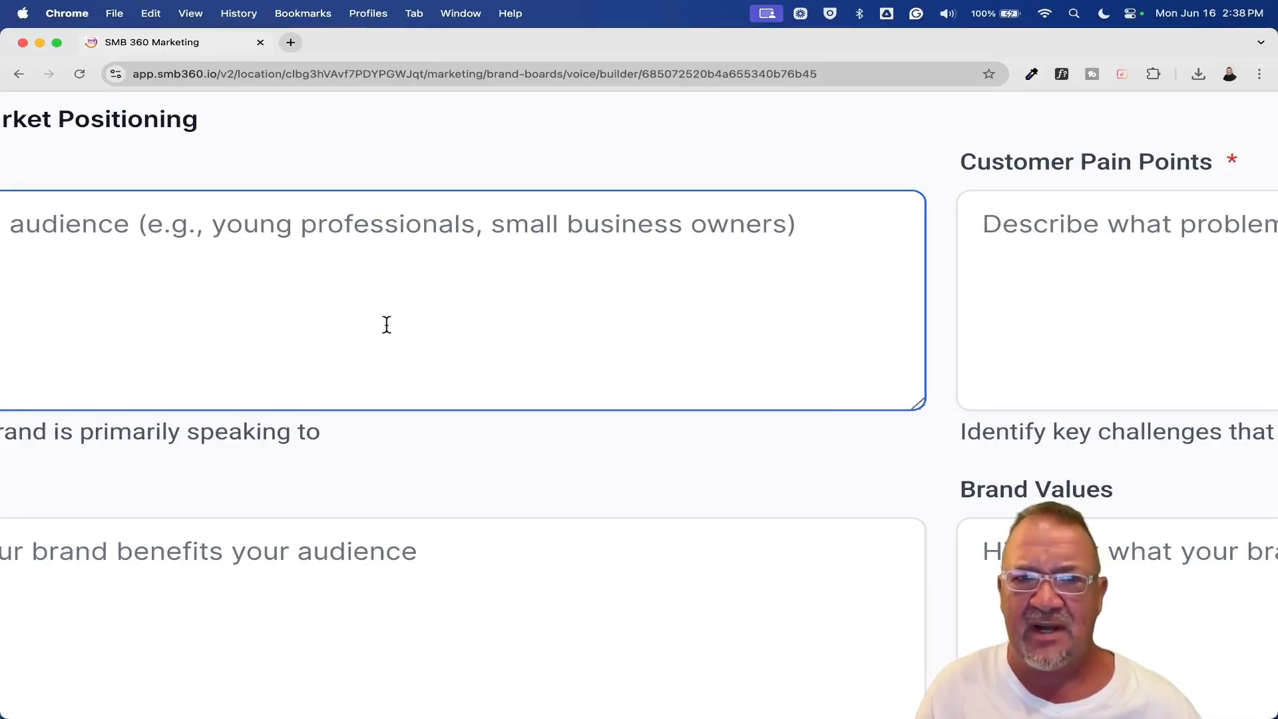
scroll(386, 324, left, 5)
scroll(386, 324, down, 2)
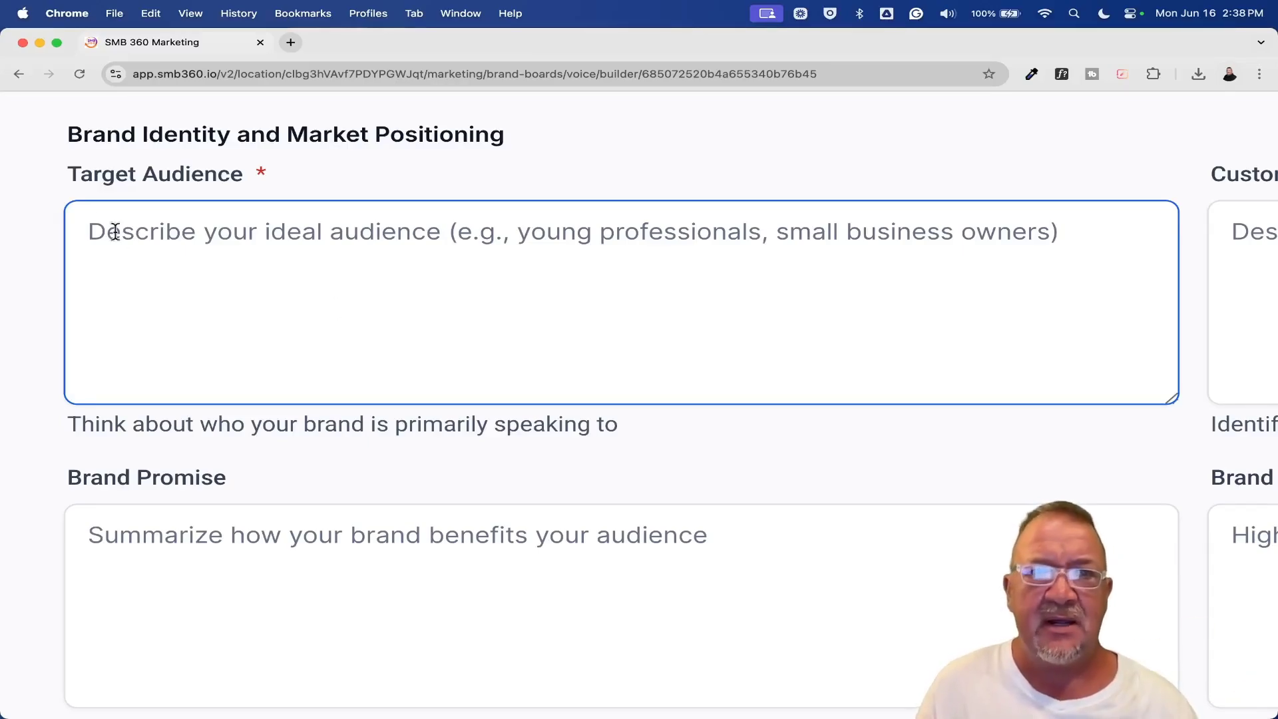
Click into the Target Audience and Customer Pain Points boxes, leaving them empty
click(141, 187)
click(163, 228)
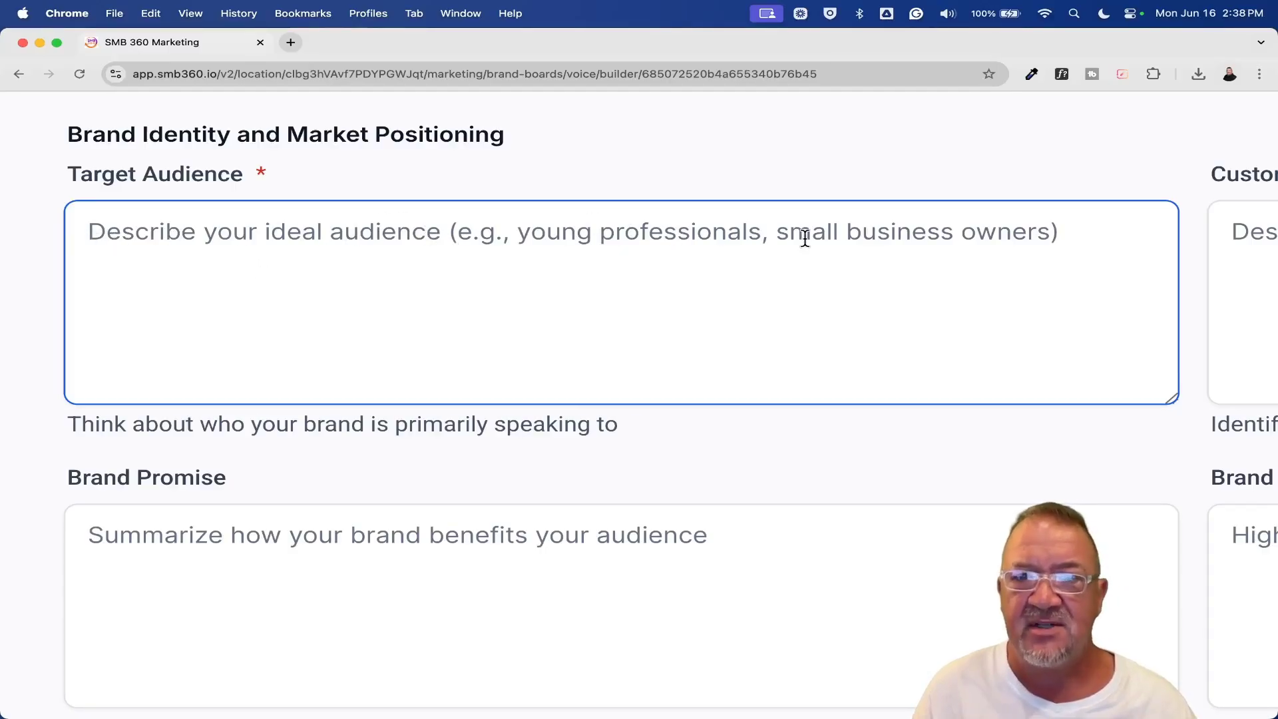
click(651, 418)
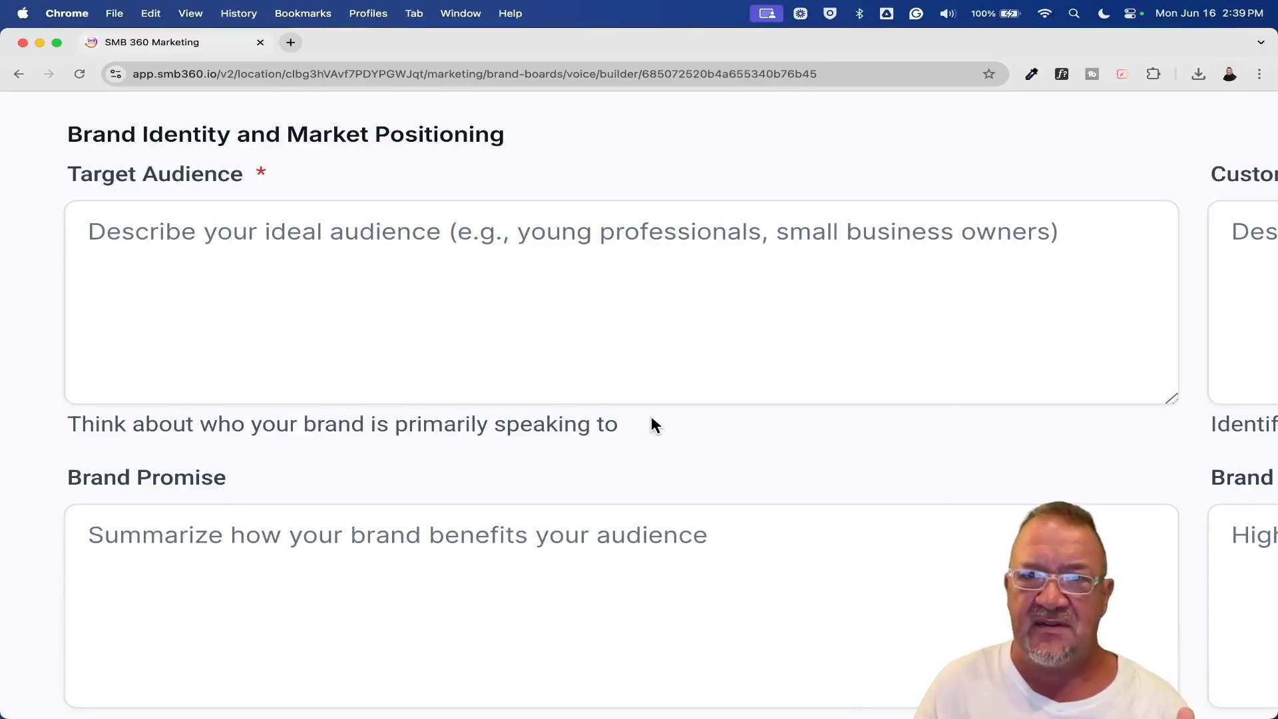
scroll(651, 415, right, 10)
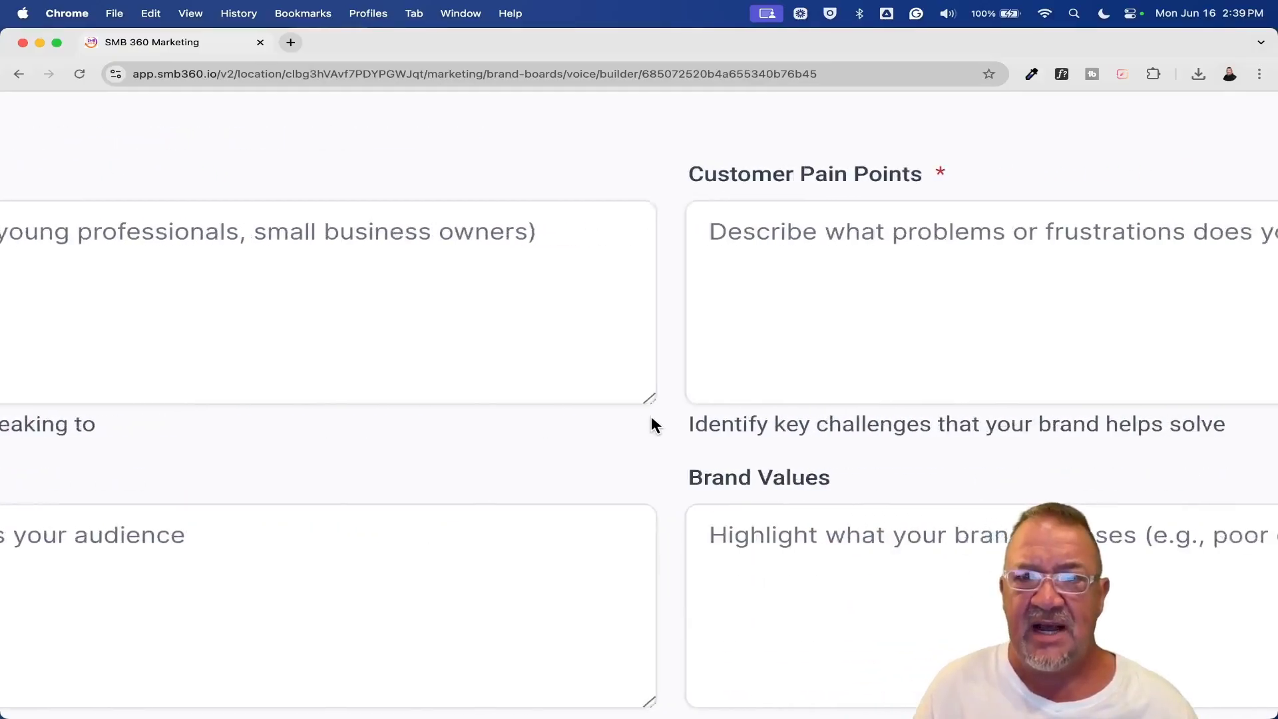
click(597, 330)
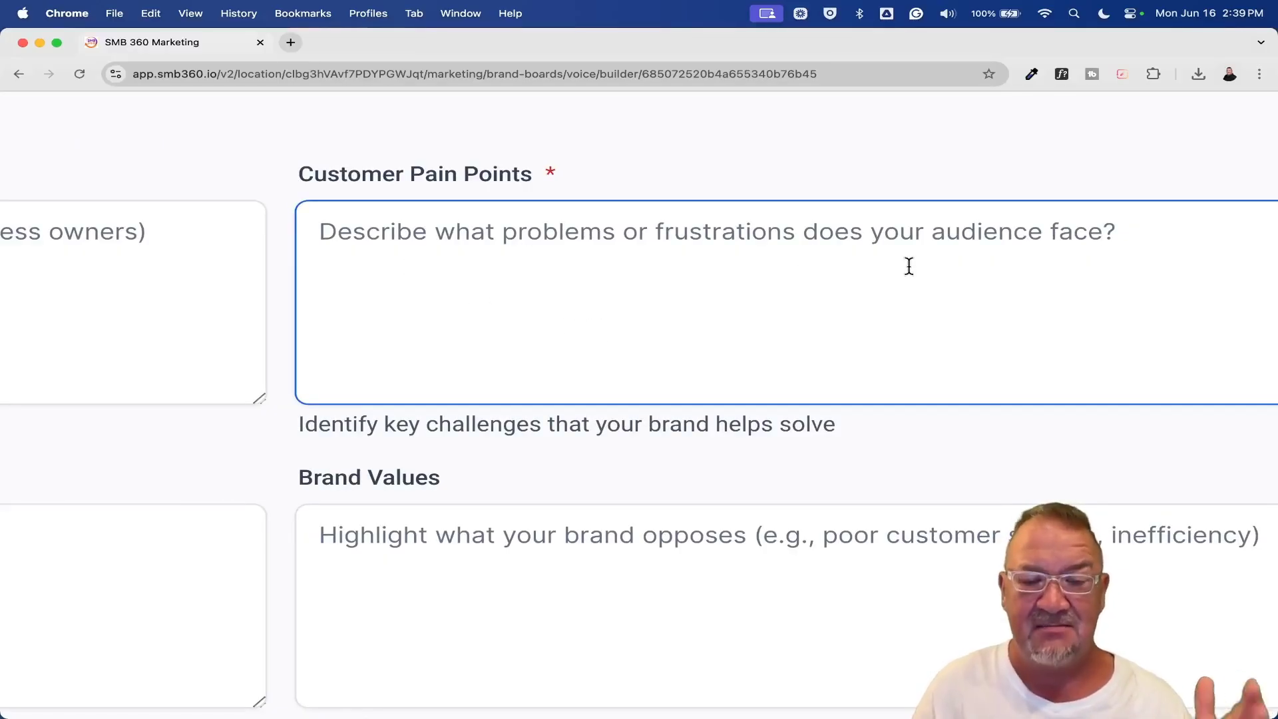
click(549, 165)
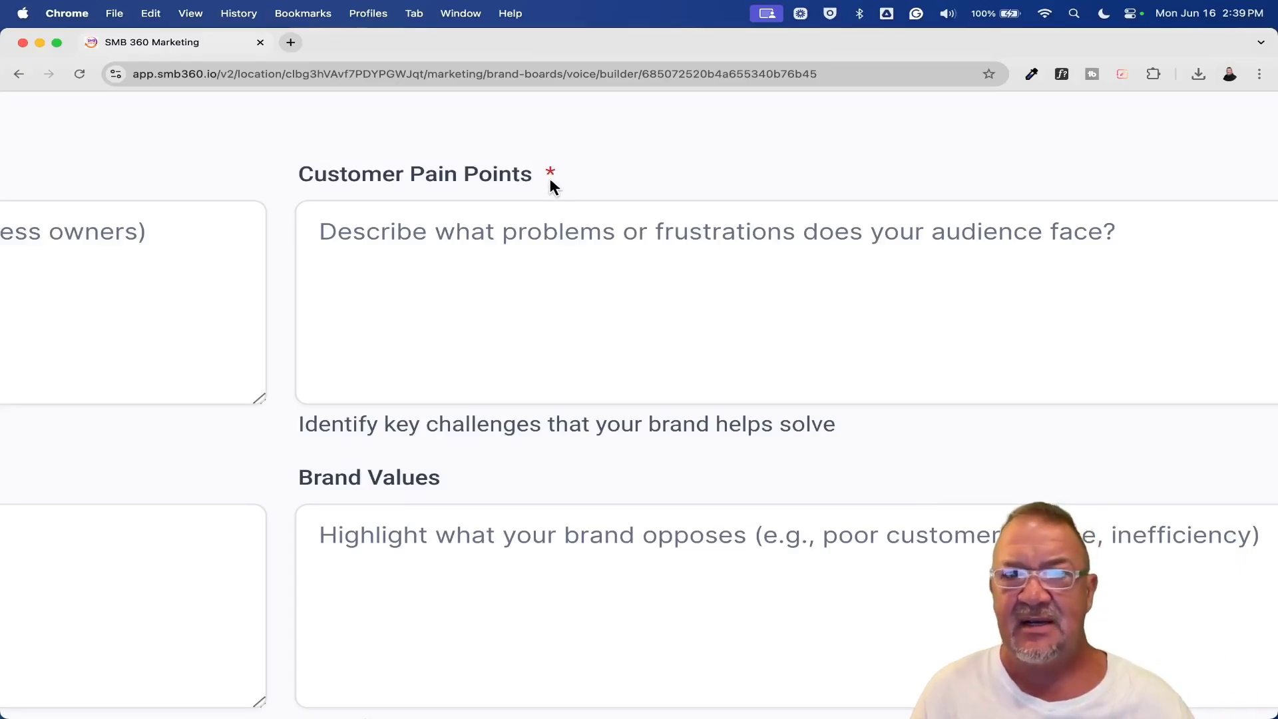
scroll(549, 175, down, 5)
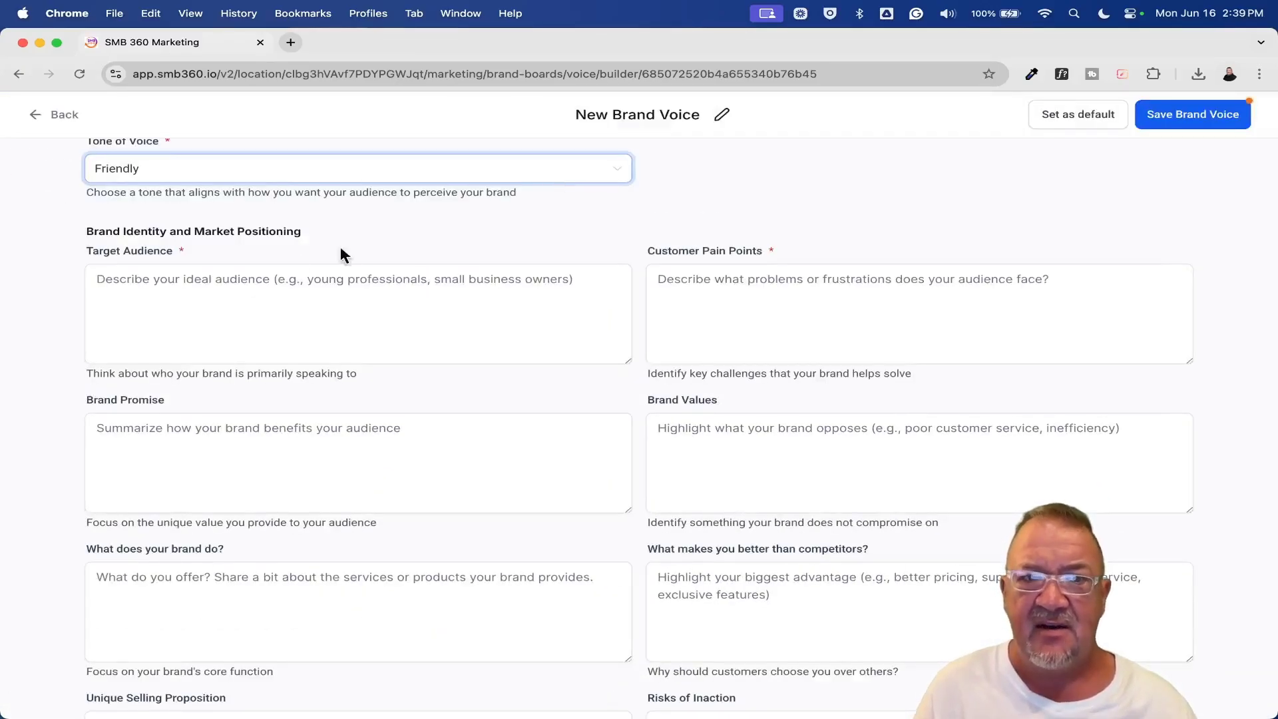
click(173, 289)
click(732, 272)
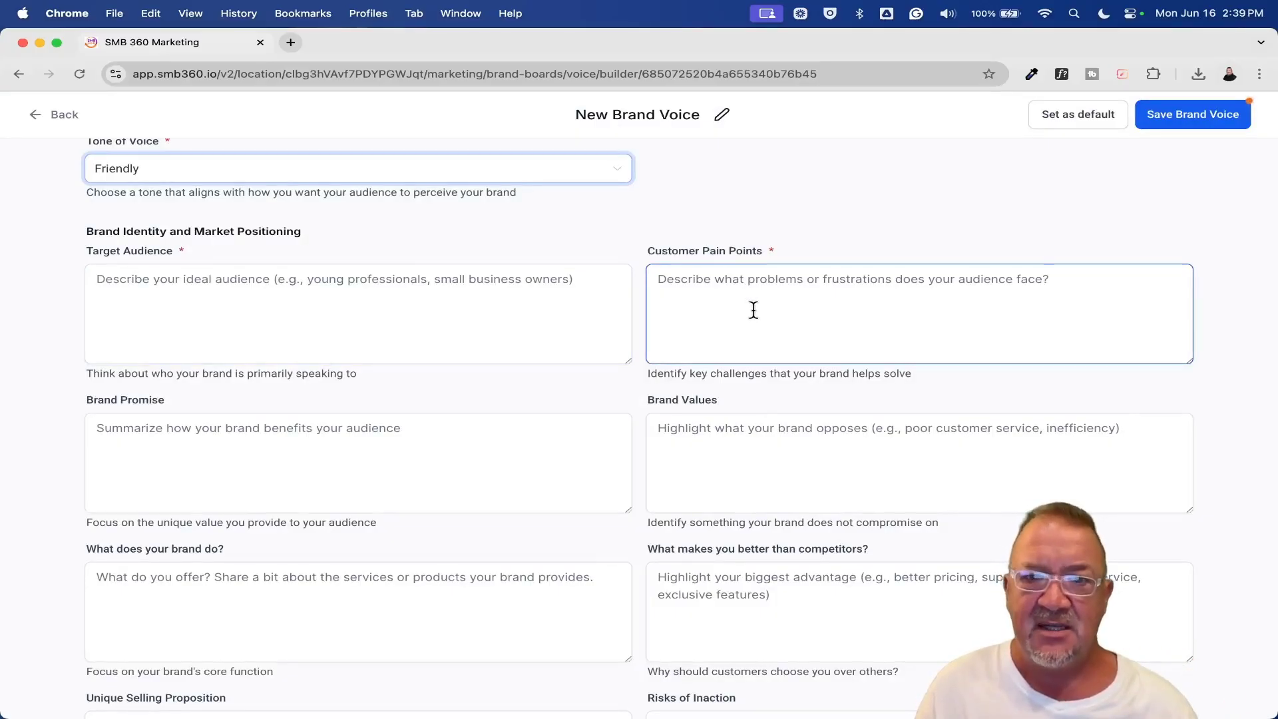
scroll(753, 309, down, 5)
click(753, 309)
scroll(754, 310, up, 2)
click(753, 310)
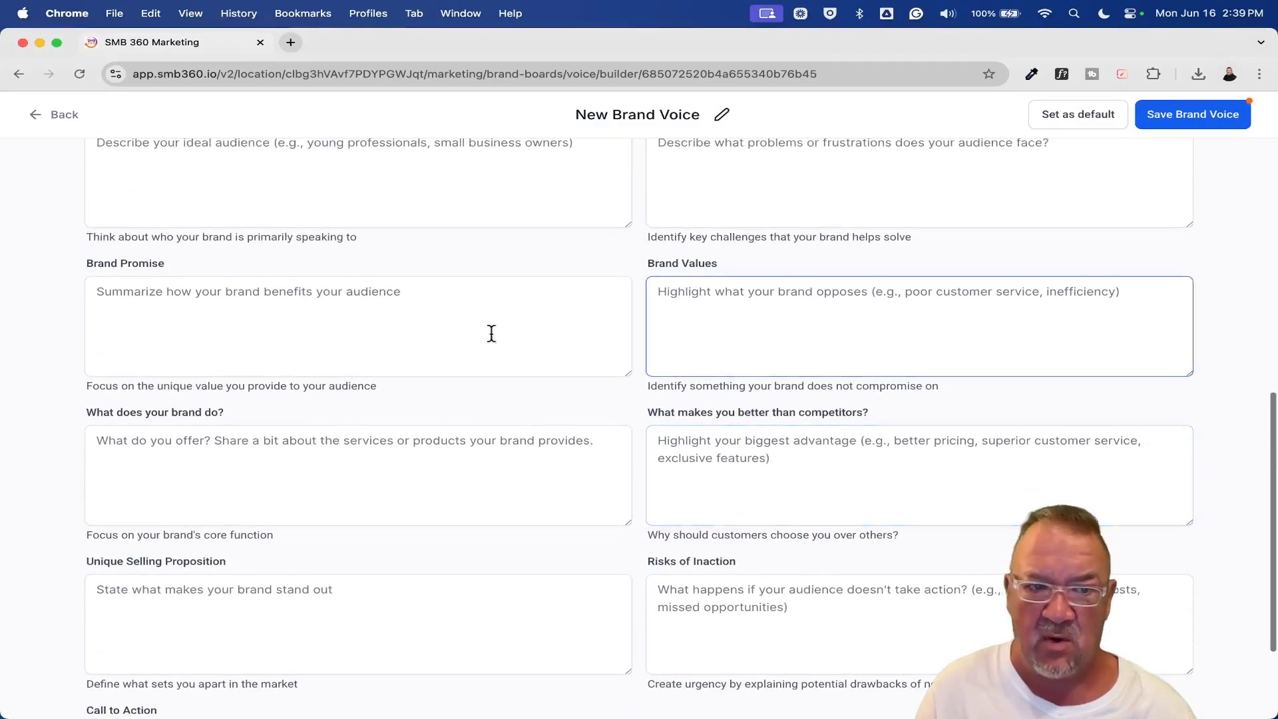
click(277, 337)
scroll(277, 337, up, 5)
scroll(279, 338, left, 4)
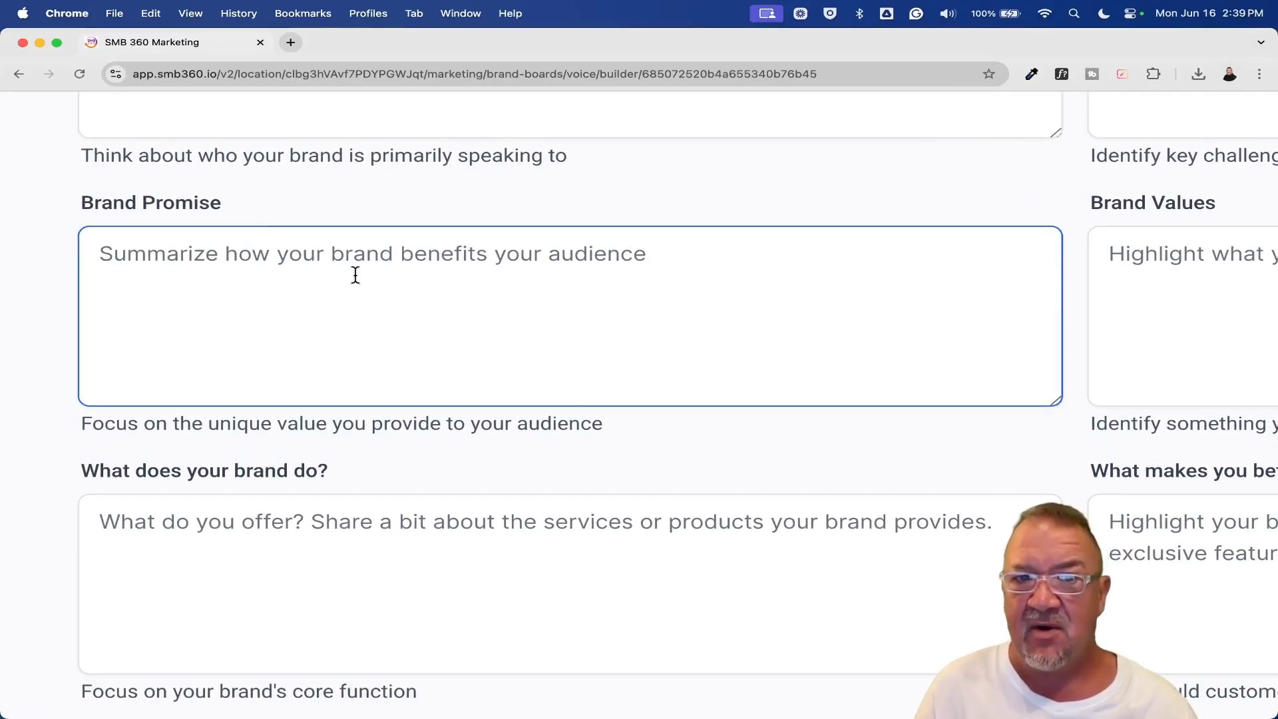
scroll(412, 283, right, 10)
click(412, 283)
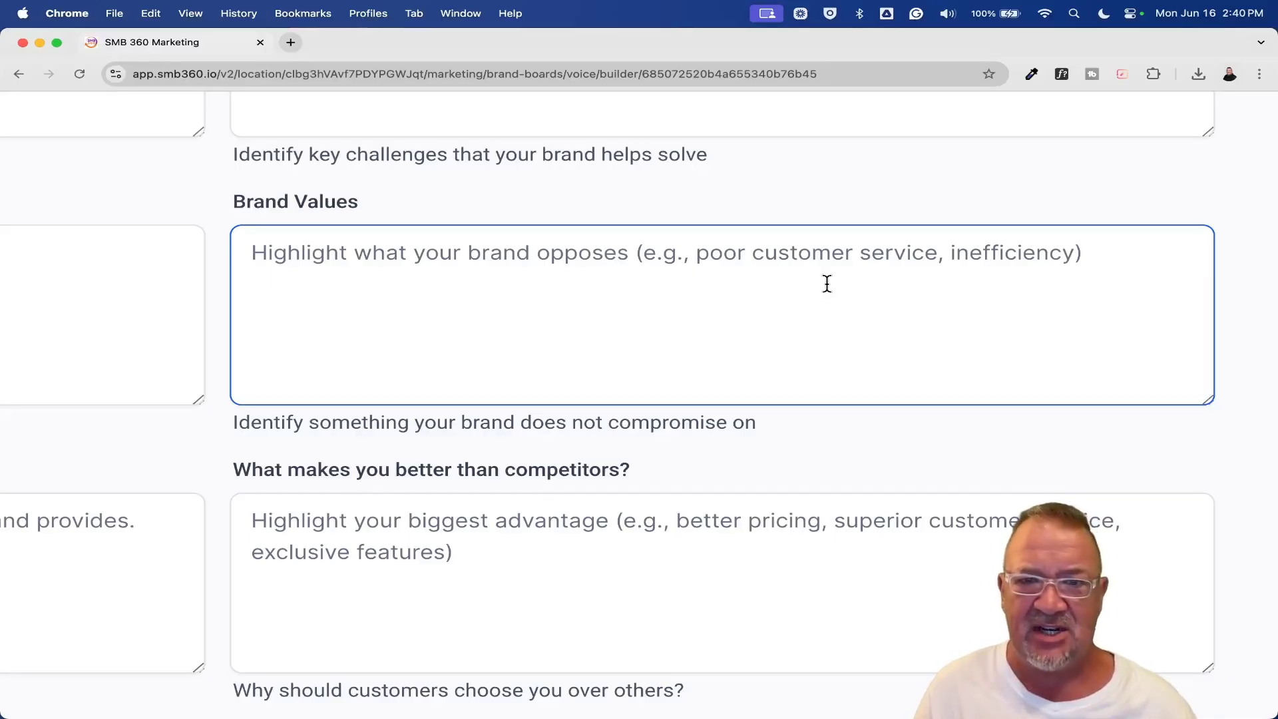
scroll(763, 297, left, 15)
scroll(763, 297, down, 5)
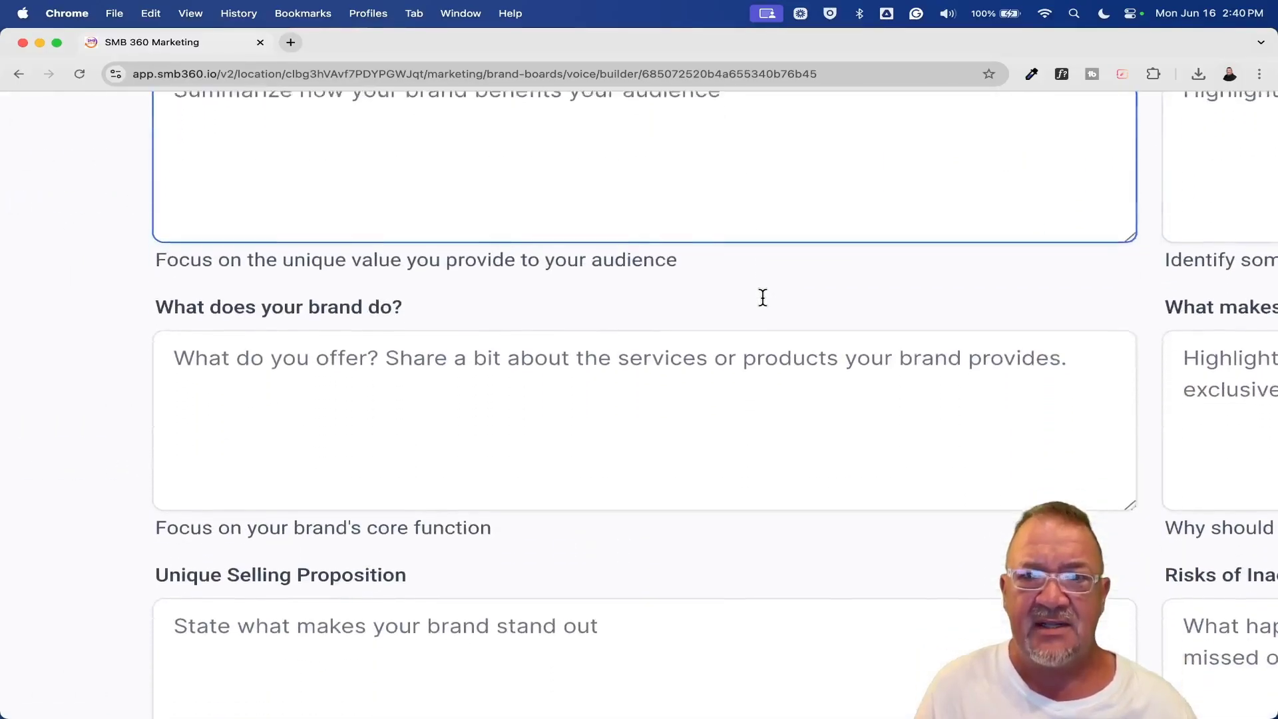
click(304, 284)
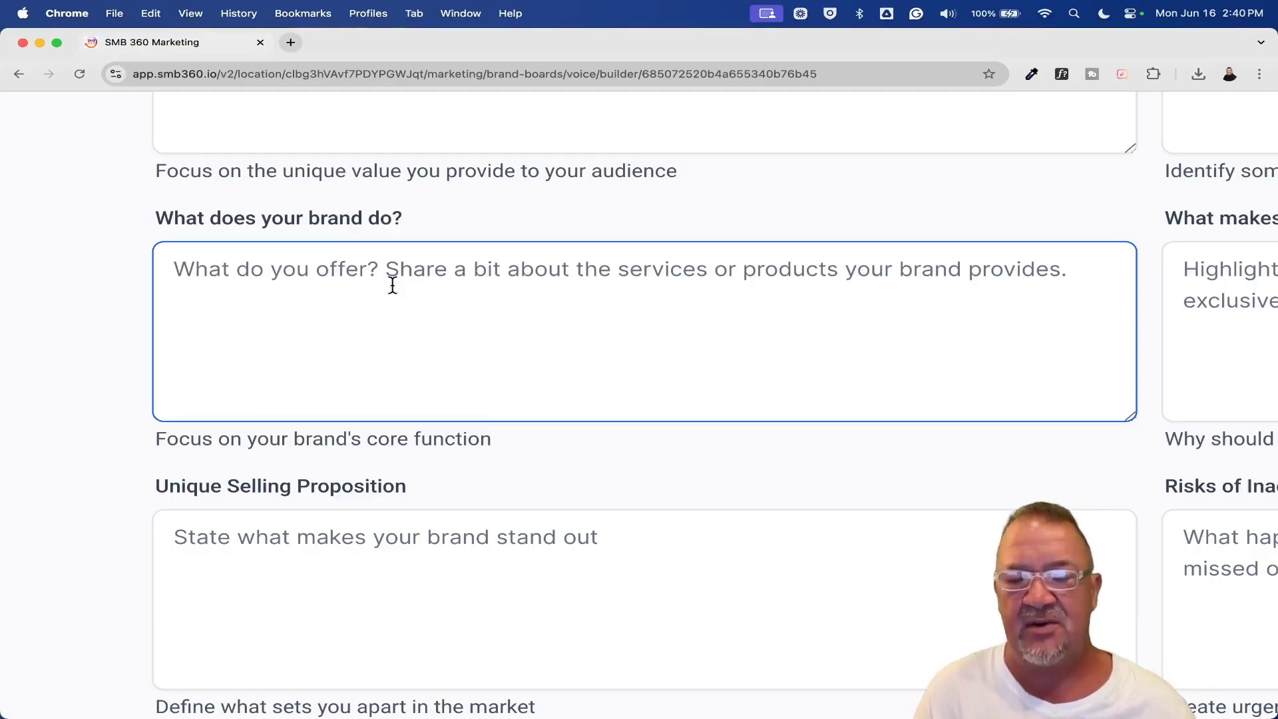
key(Tab)
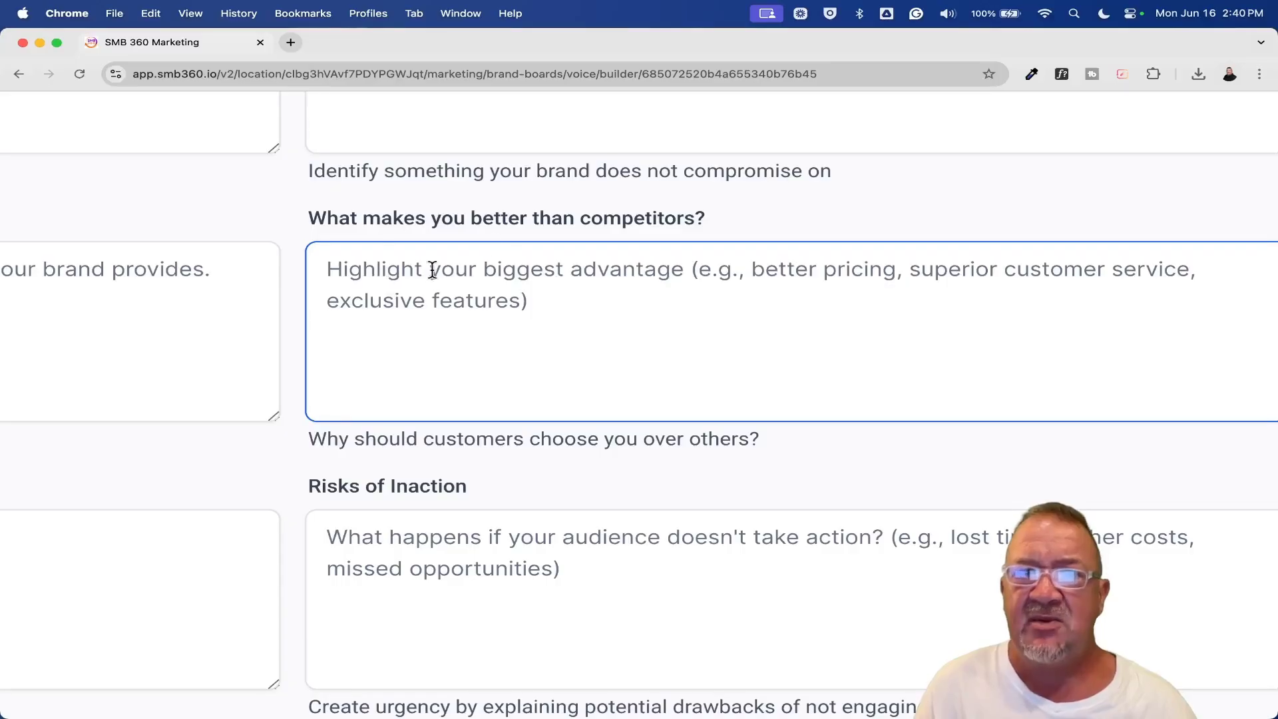
click(588, 279)
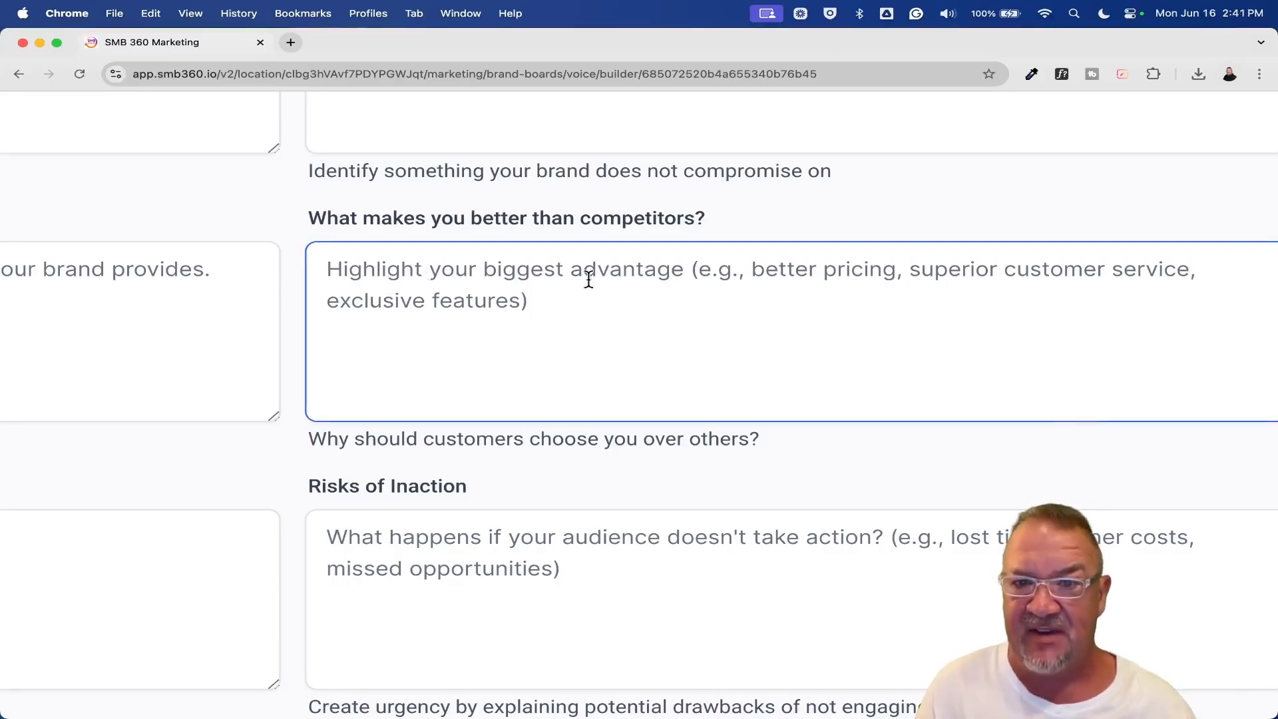
scroll(589, 278, down, 5)
scroll(589, 279, up, 6)
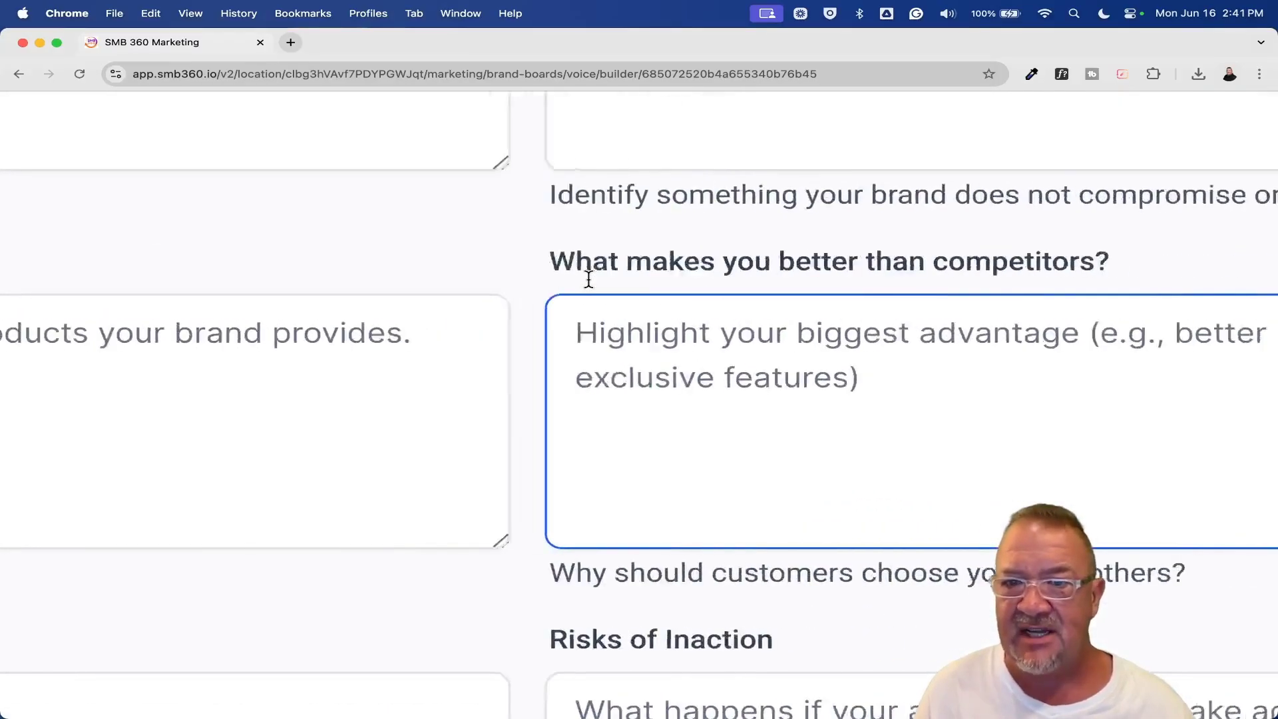
scroll(589, 279, down, 3)
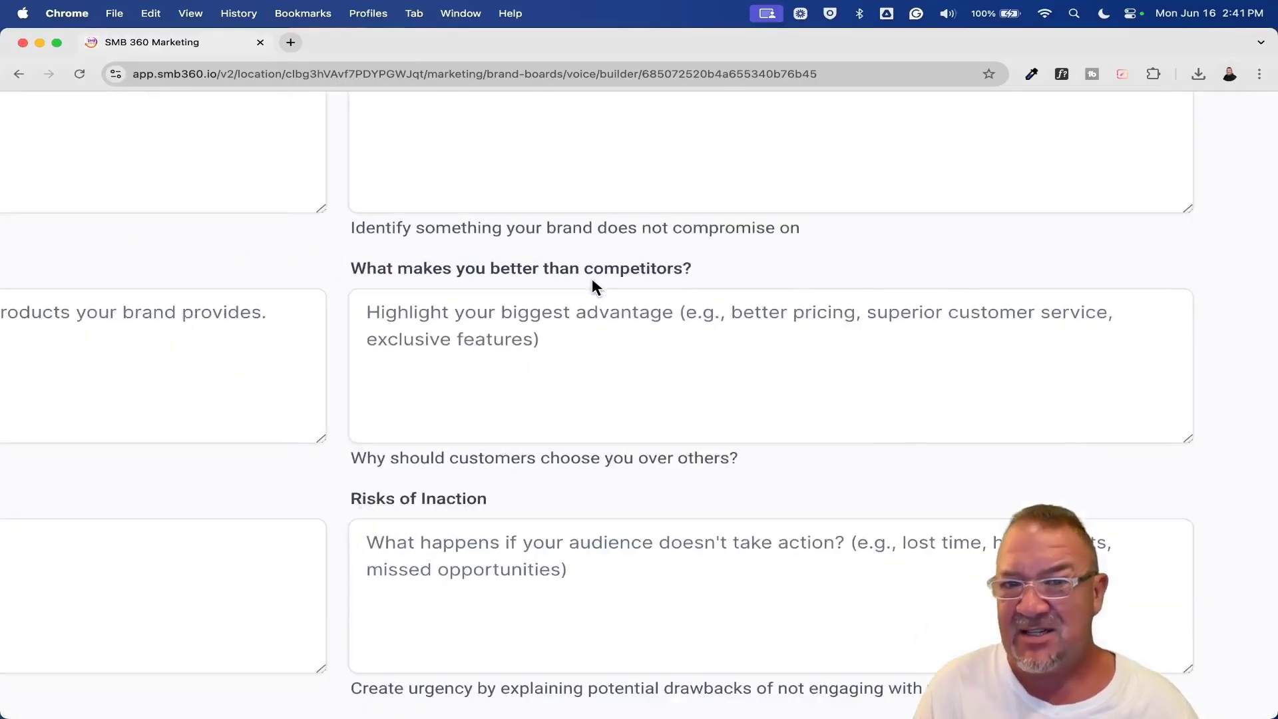
scroll(592, 280, down, 3)
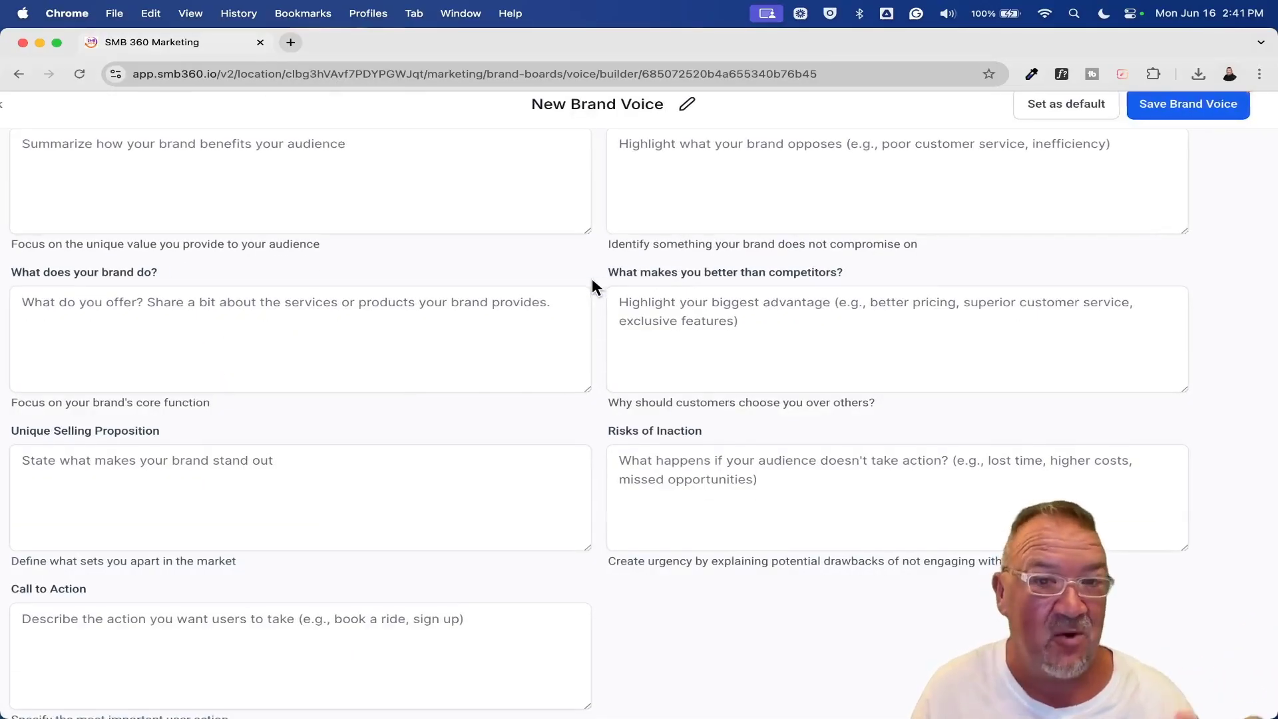
scroll(593, 278, left, 3)
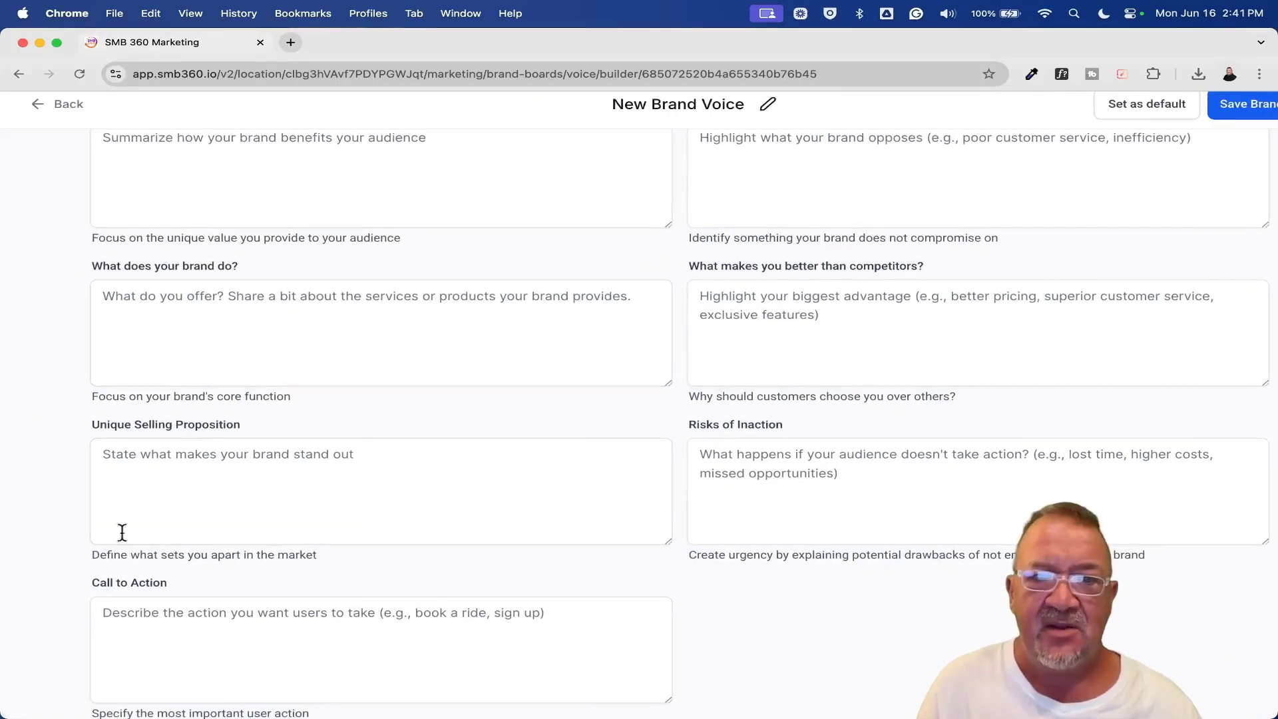
click(127, 459)
click(313, 434)
click(148, 459)
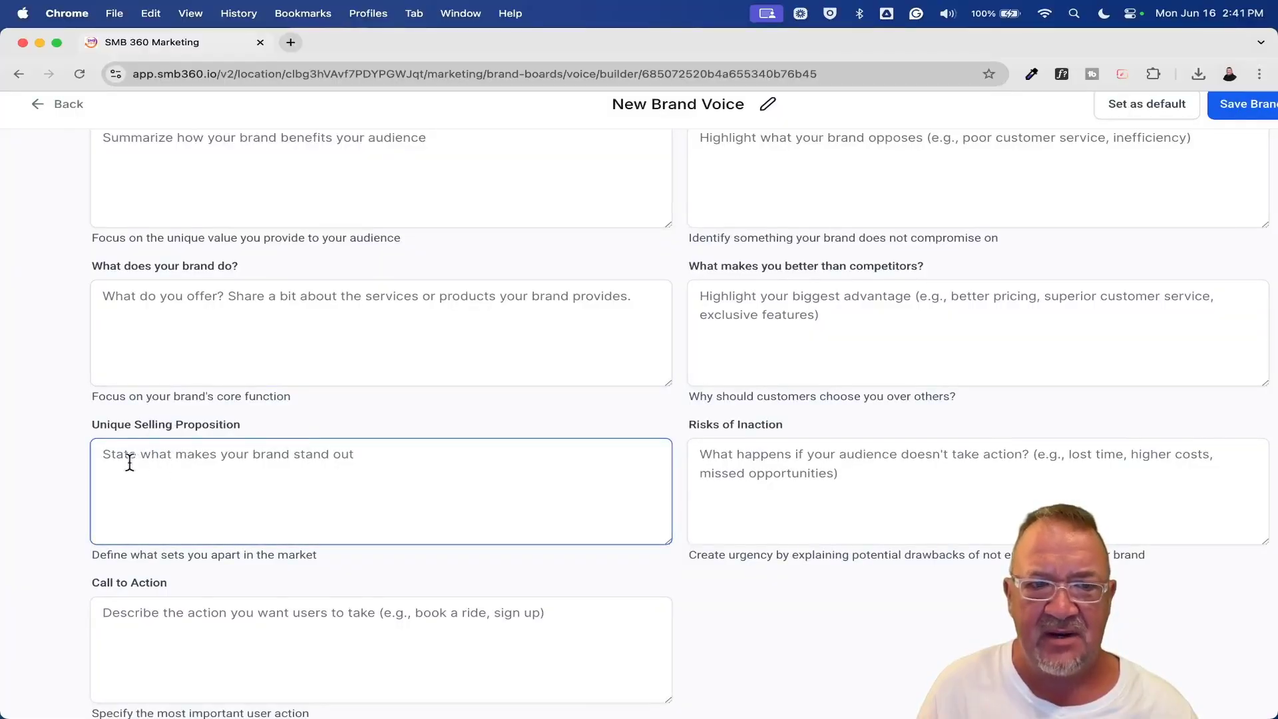
click(892, 446)
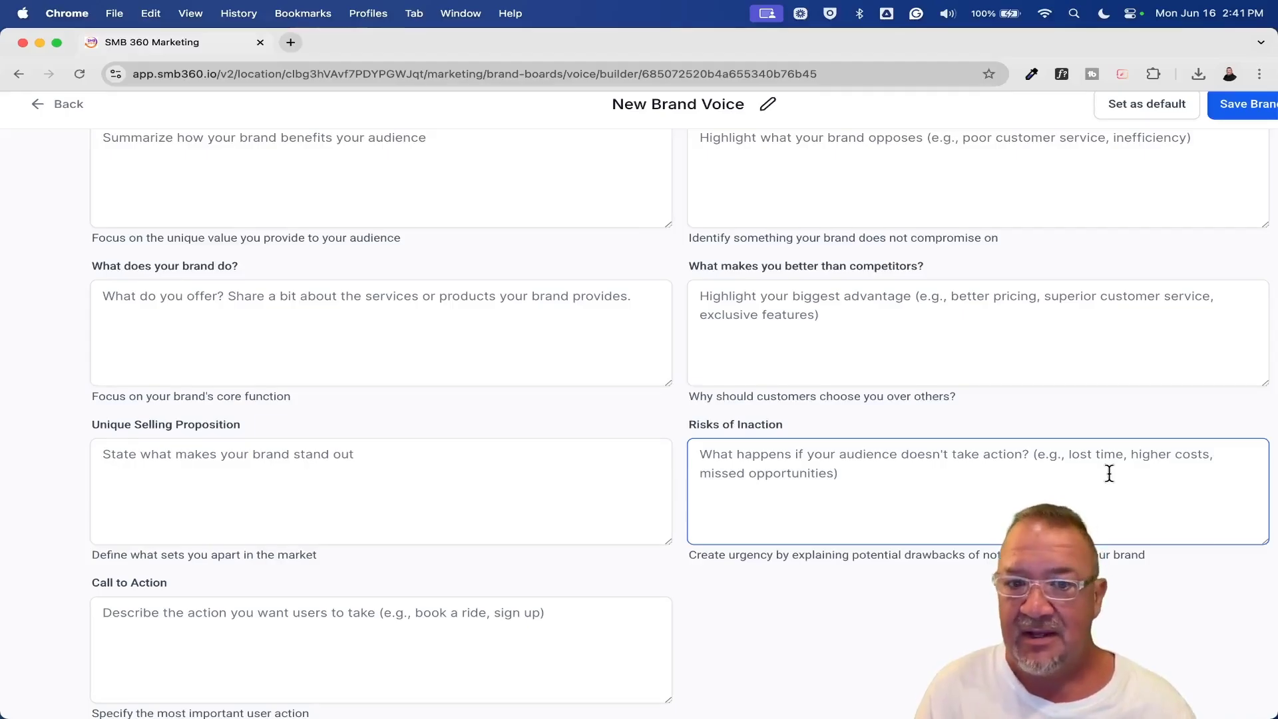
click(607, 517)
scroll(559, 536, down, 1)
click(206, 591)
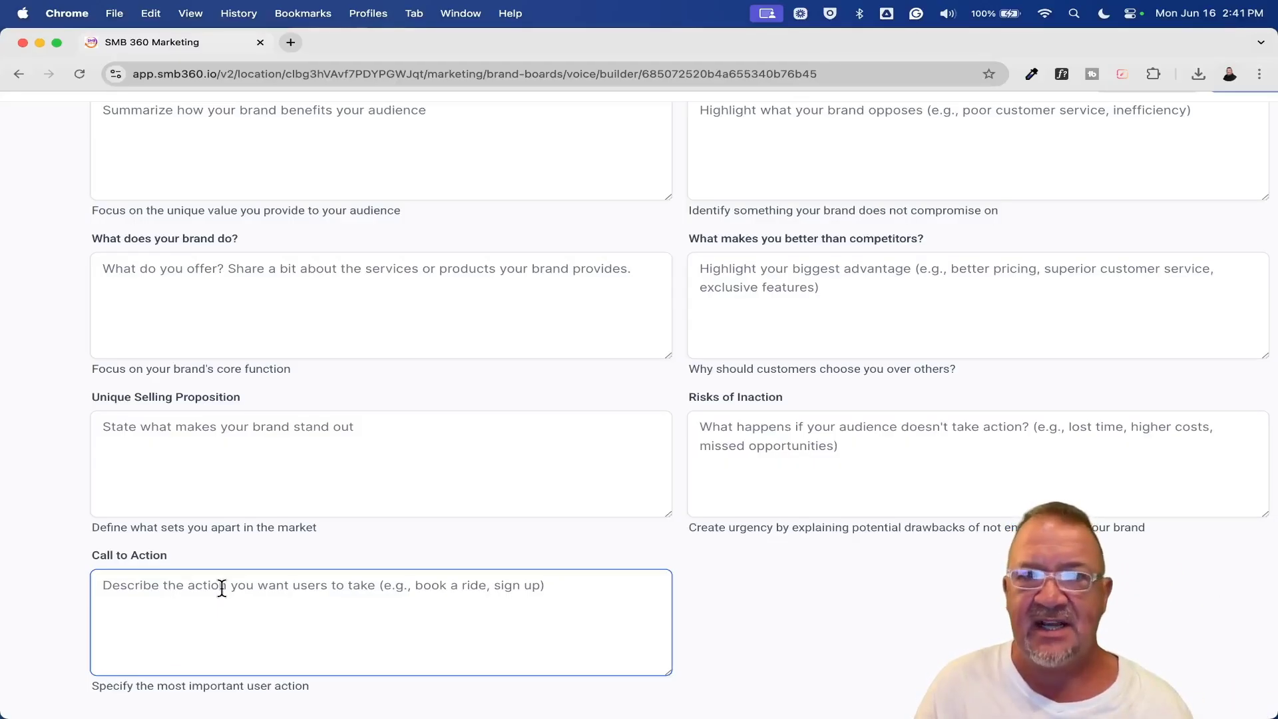
scroll(222, 589, up, 15)
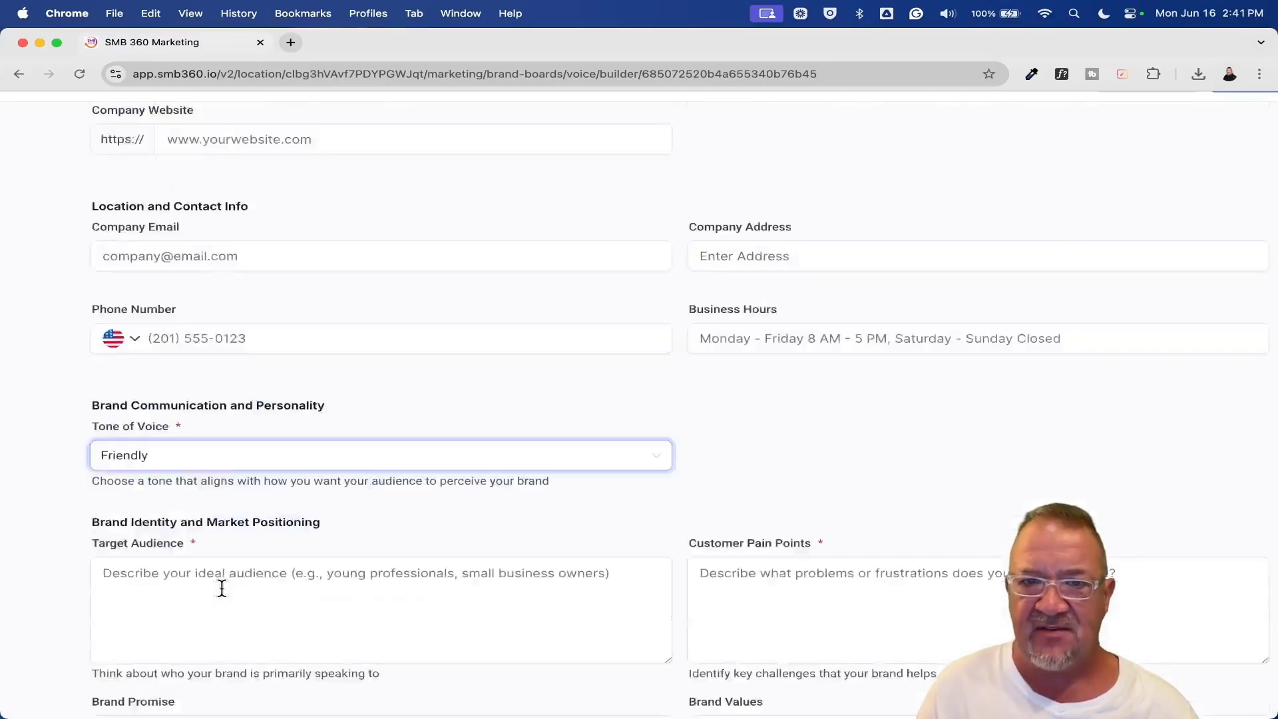
Rename the new brand voice to 'BV 1'
click(584, 277)
scroll(584, 278, down, 2)
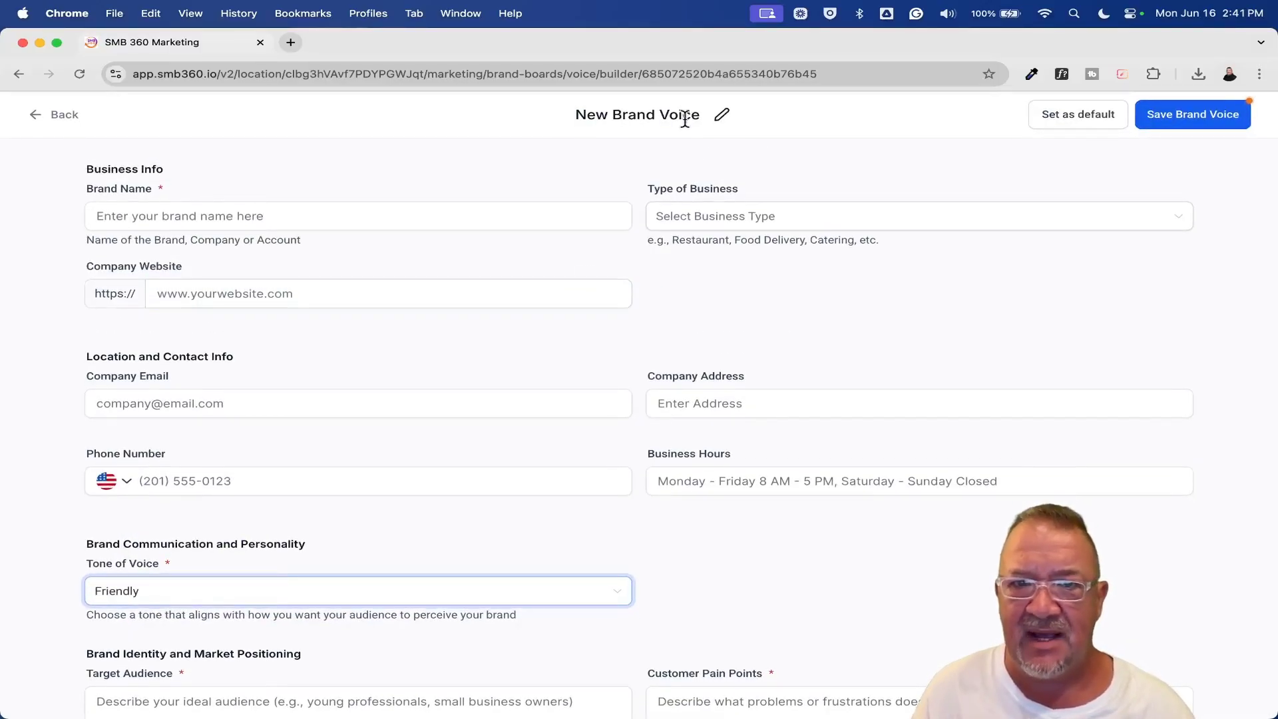
click(634, 111)
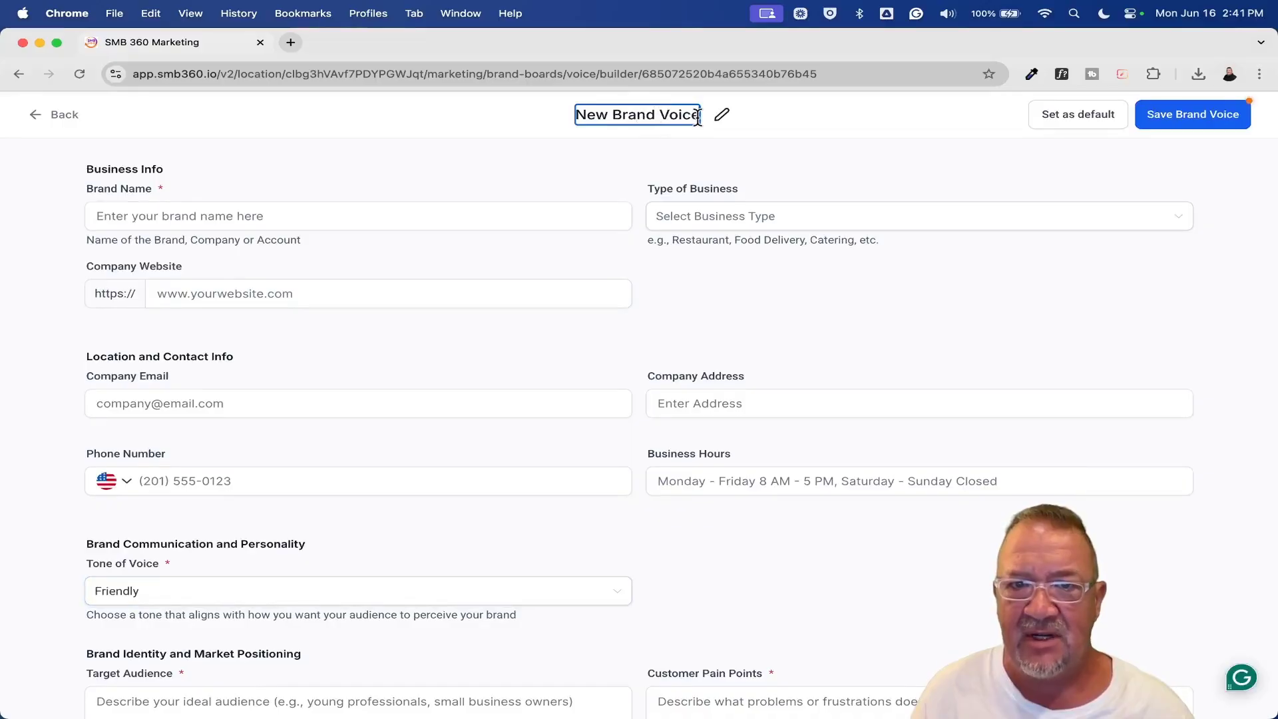
key(BackSpace)
key(BackSpace)
key(BackSpace)
key(BackSpace)
key(BackSpace)
key(BackSpace)
key(BackSpace)
key(BackSpace)
key(BackSpace)
key(BackSpace)
key(BackSpace)
key(BackSpace)
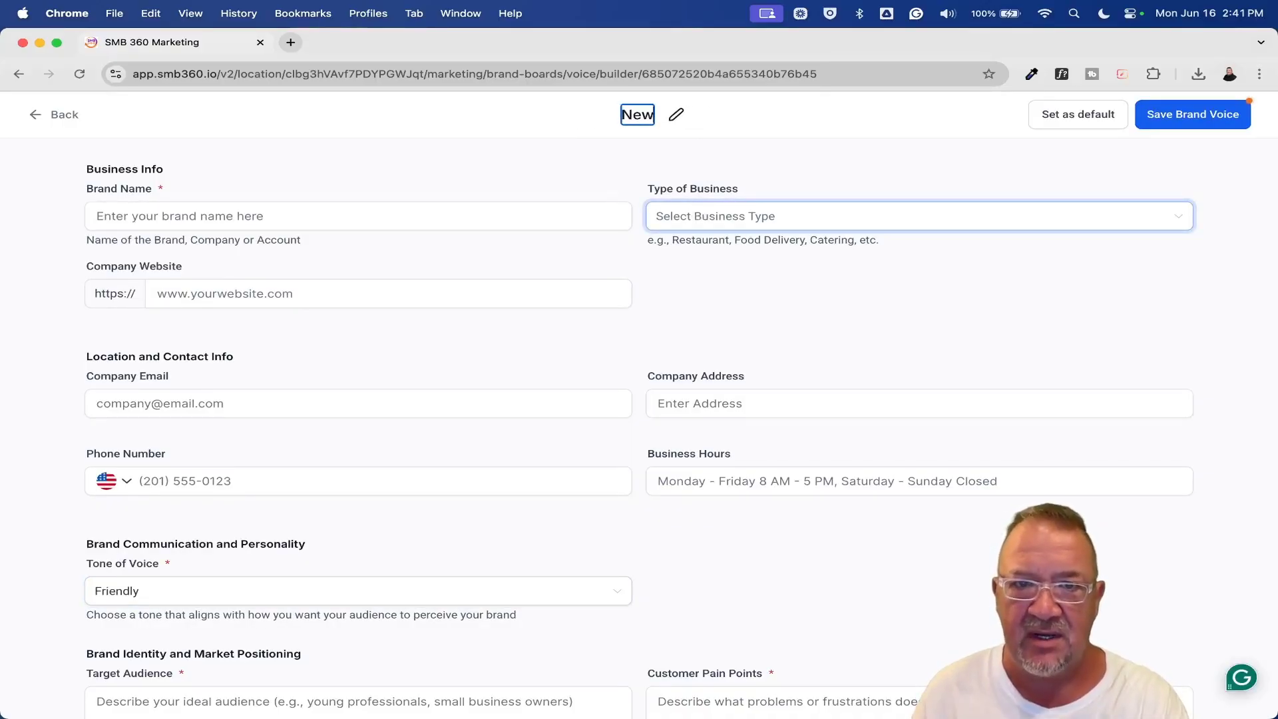
key(BackSpace)
key(BackSpace)
key(BackSpace)
text(BV 1)
key(Return)
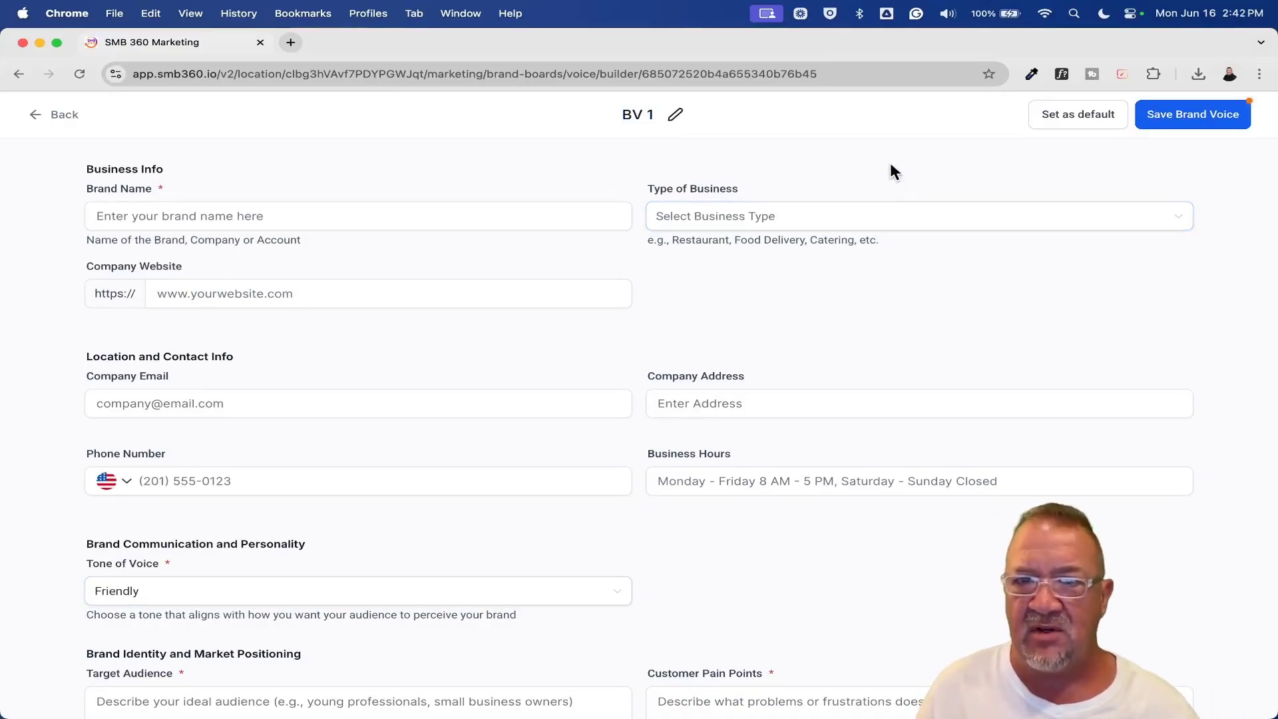
Enter brand name DiGi Global, audience 'small business owners', pain points 'overworked.', and save
click(1172, 122)
text(DiGi Global)
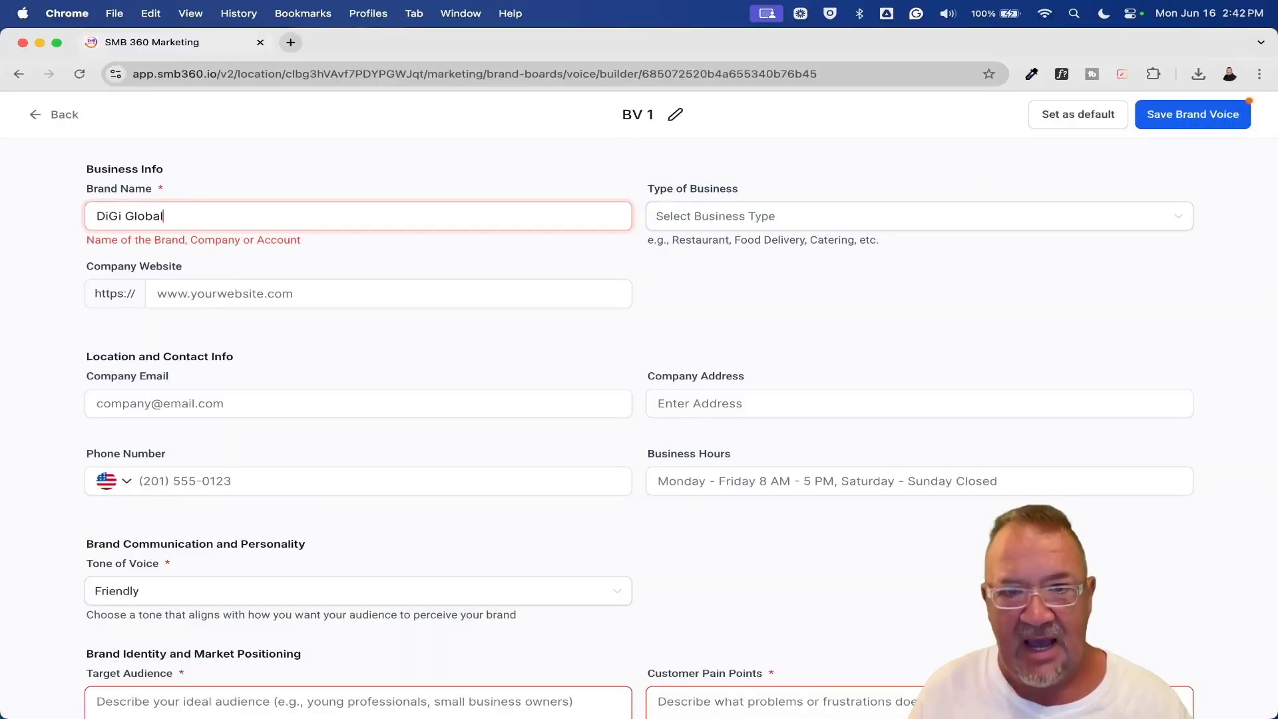
key(Tab)
click(328, 298)
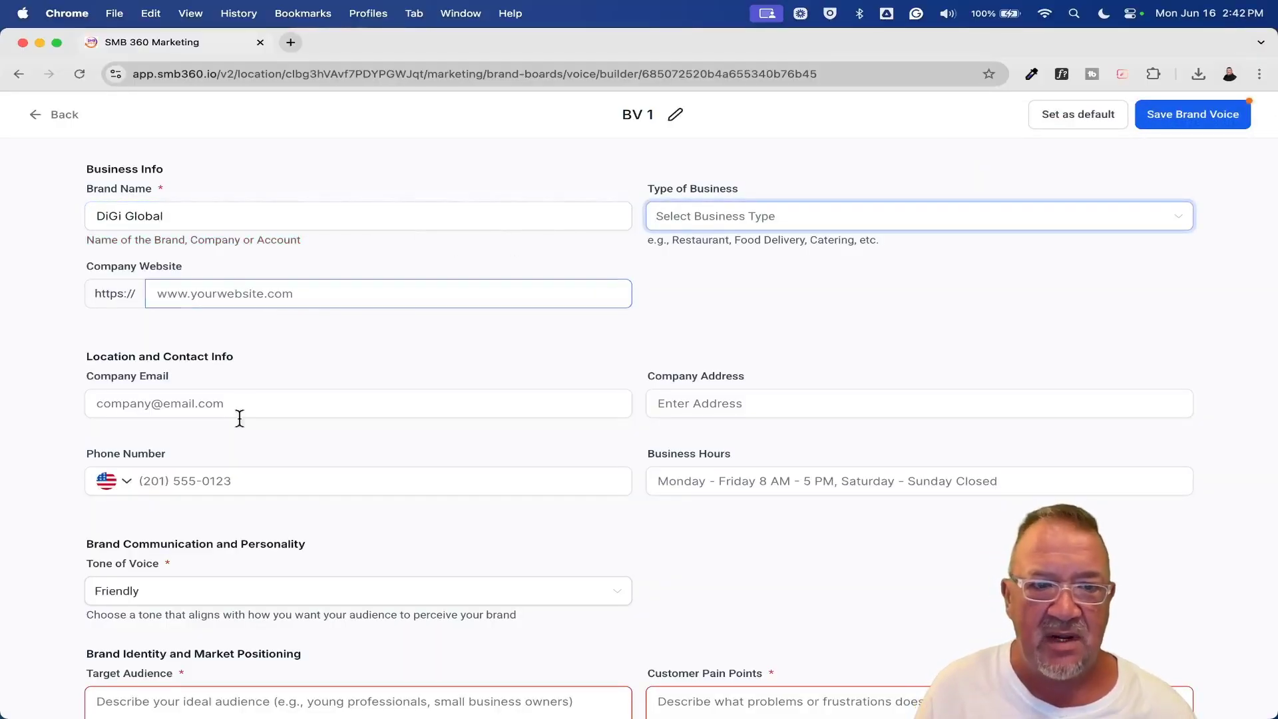
scroll(385, 442, down, 5)
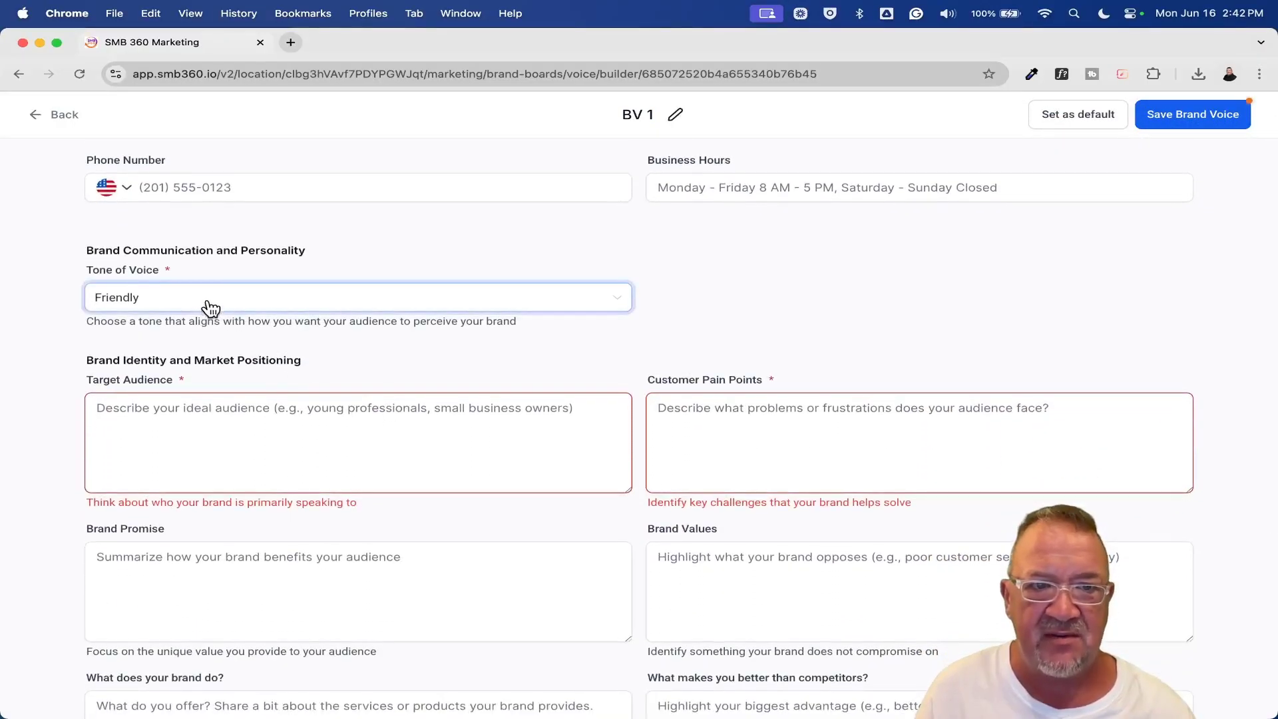
click(211, 428)
text(sma)
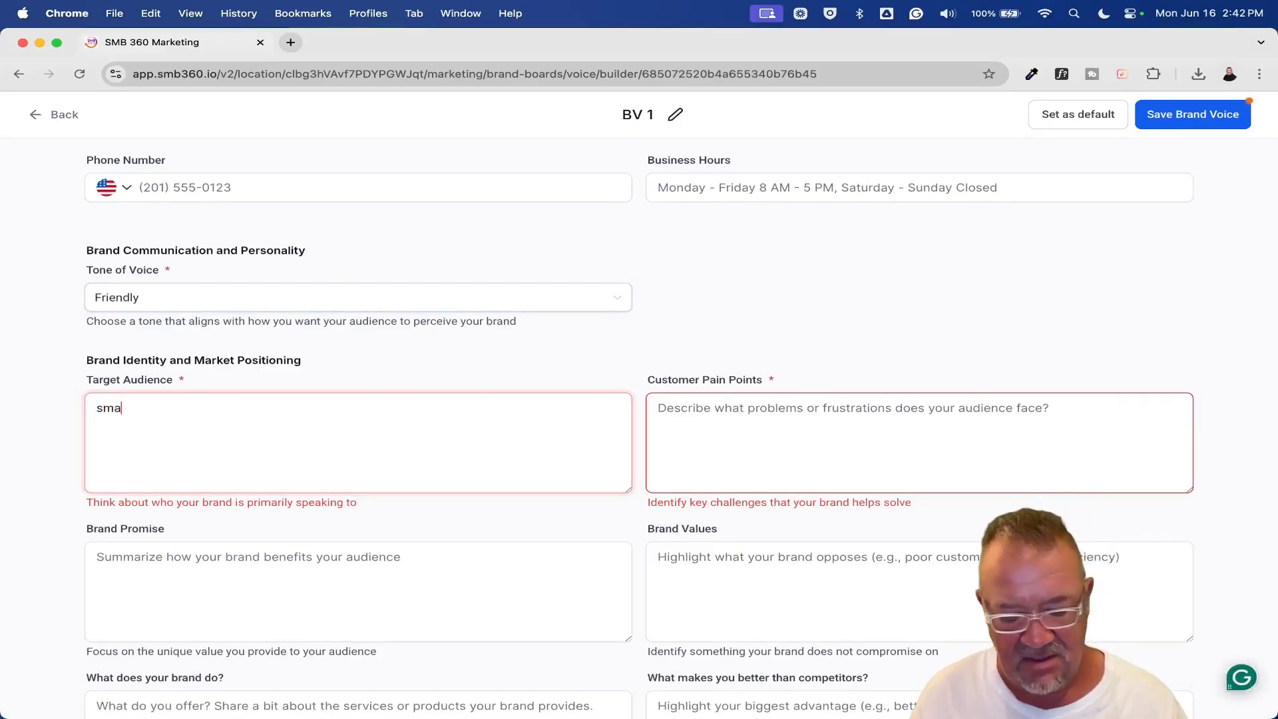
text(ll business )
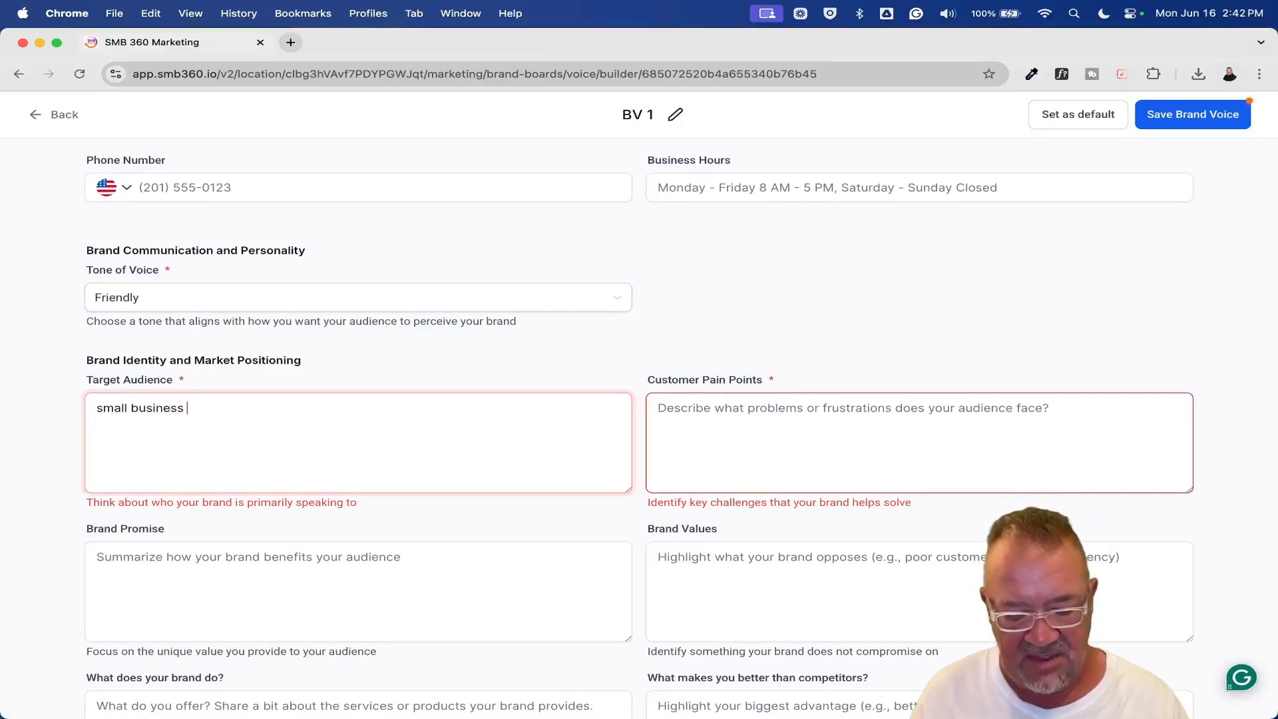
text(owners)
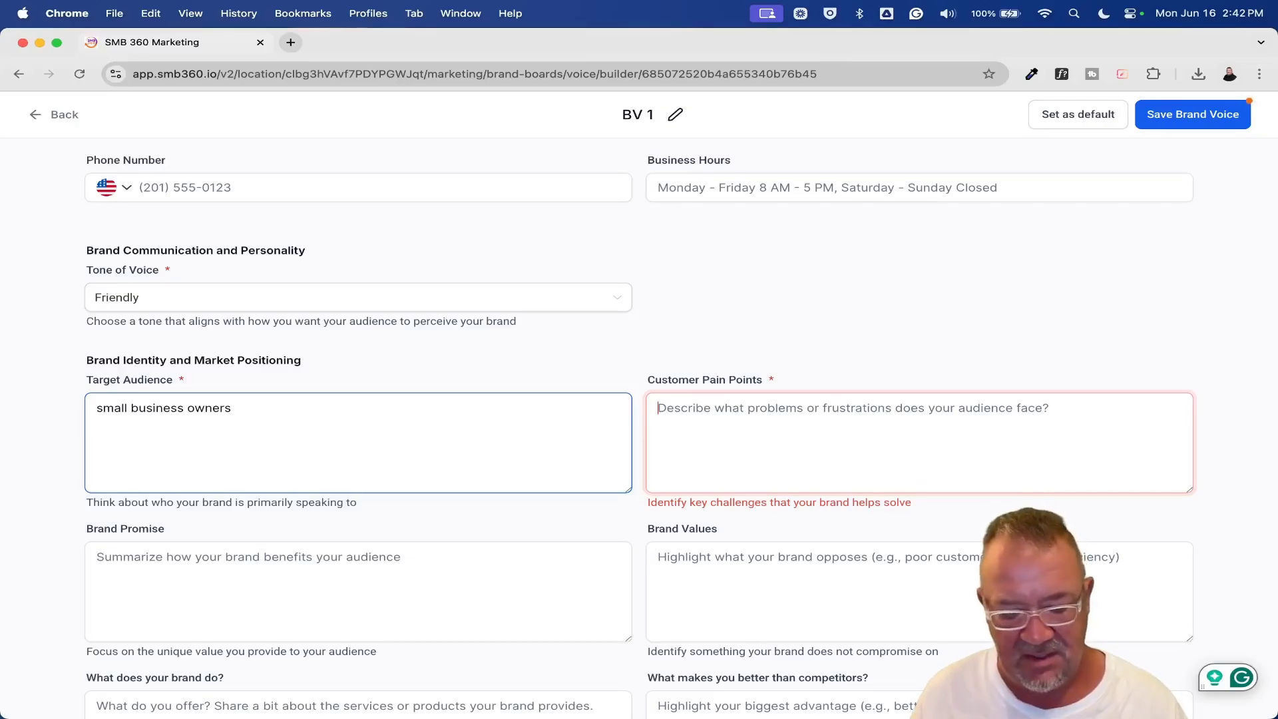
text(overwo)
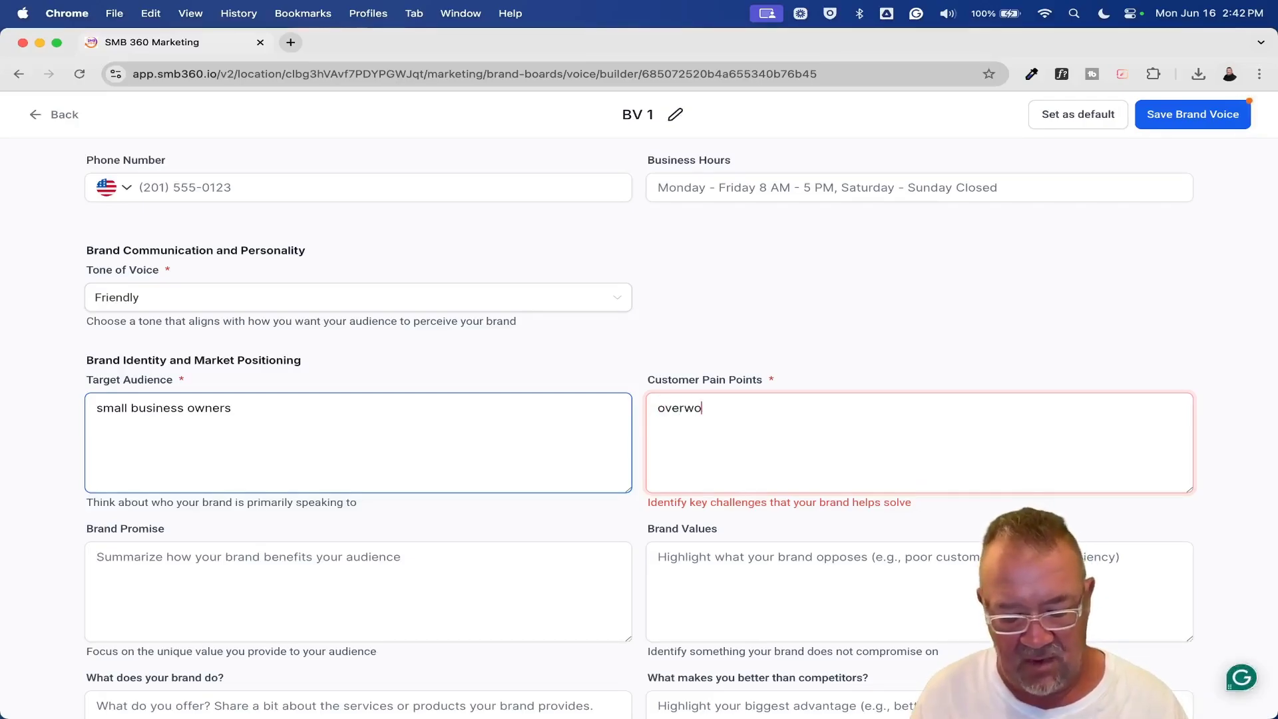
text(rked.)
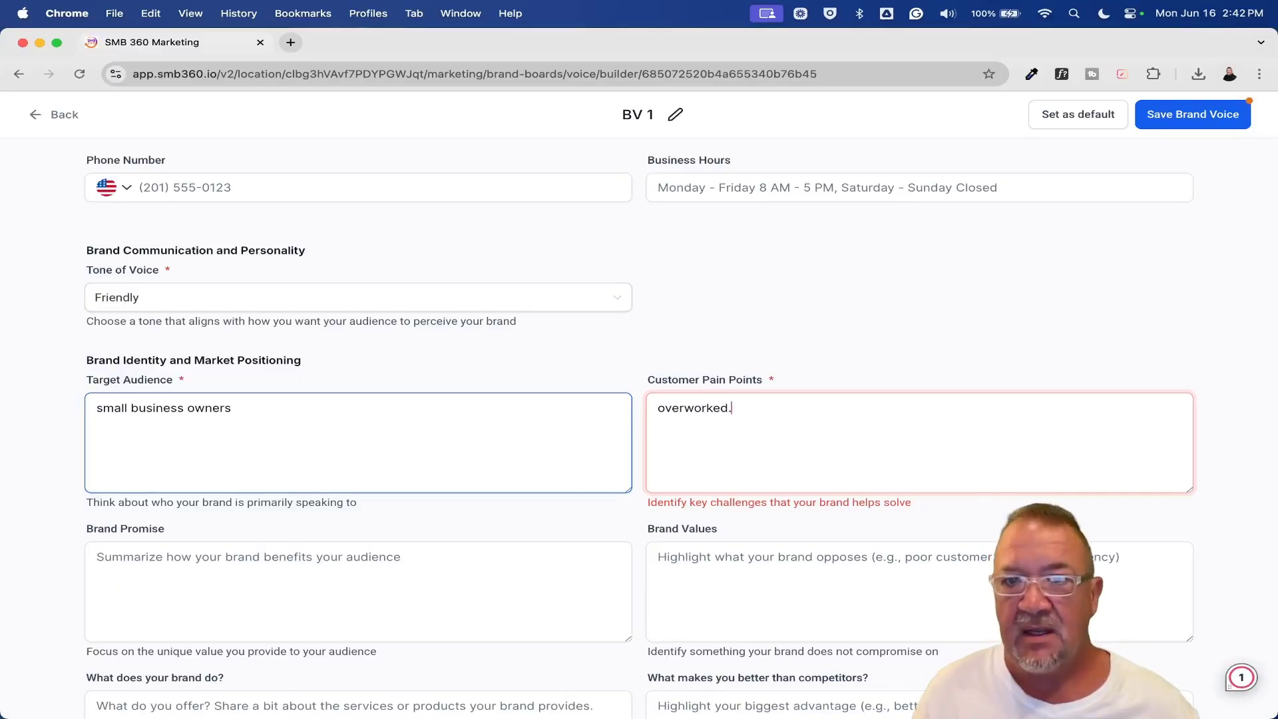
click(1140, 118)
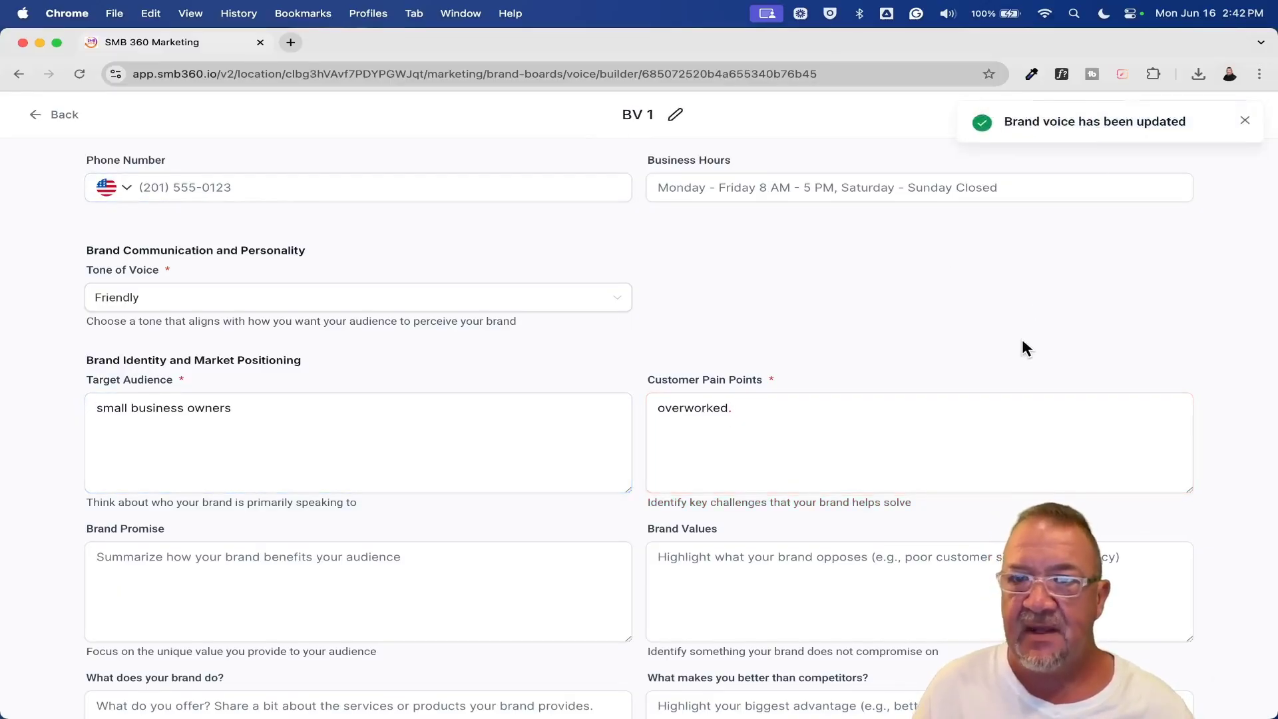
Return to the brand voice list and open DiGi Global Agency to review its filled form
click(1244, 121)
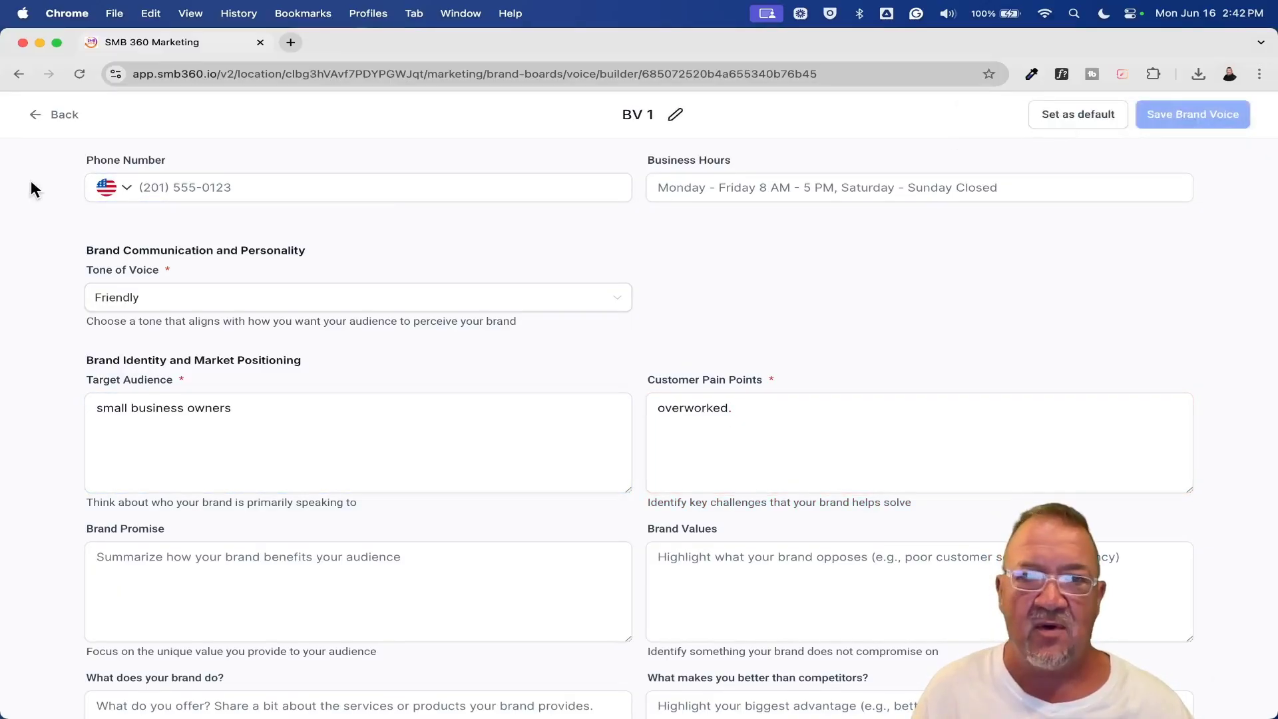
click(66, 118)
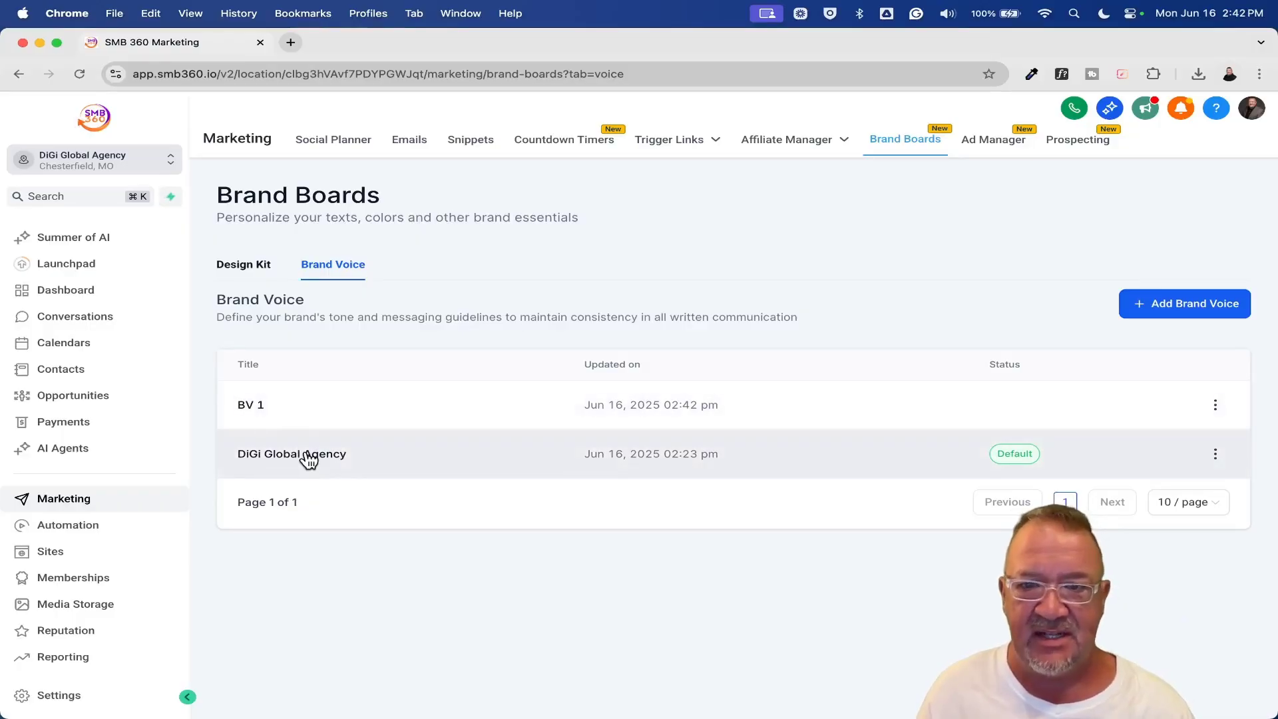
click(308, 458)
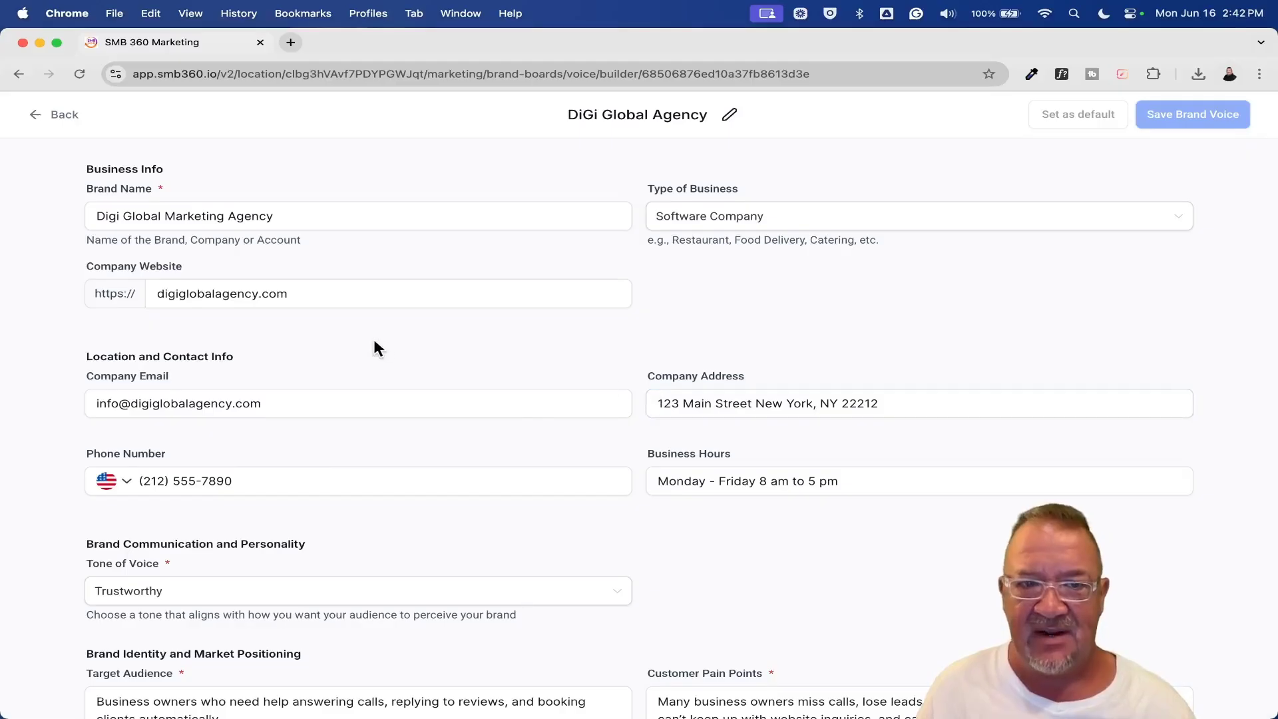
click(506, 296)
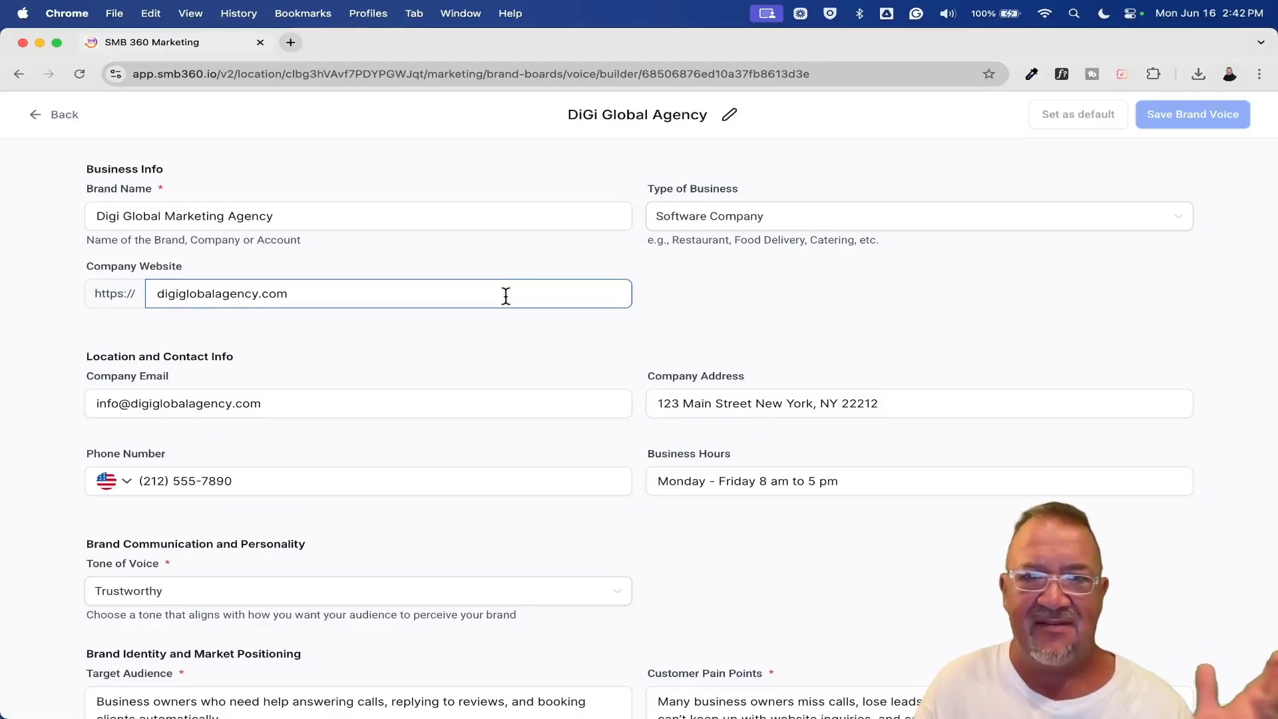
scroll(659, 406, down, 5)
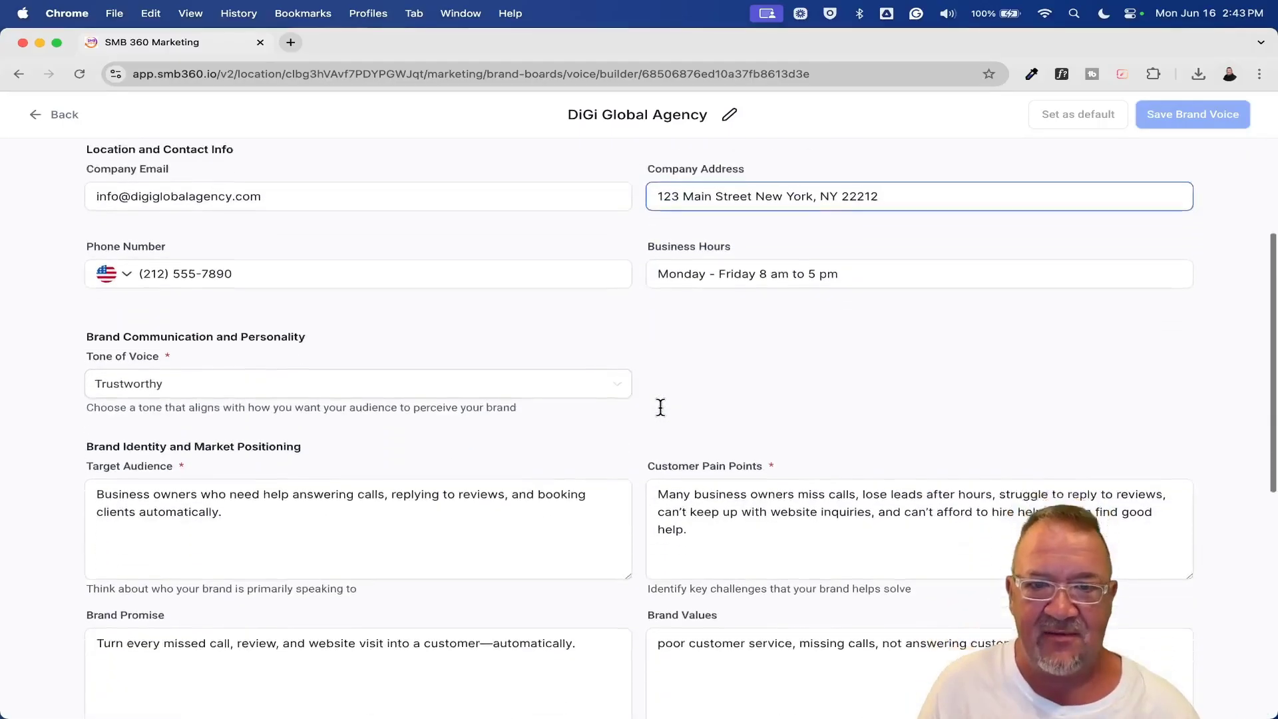
scroll(660, 407, down, 2)
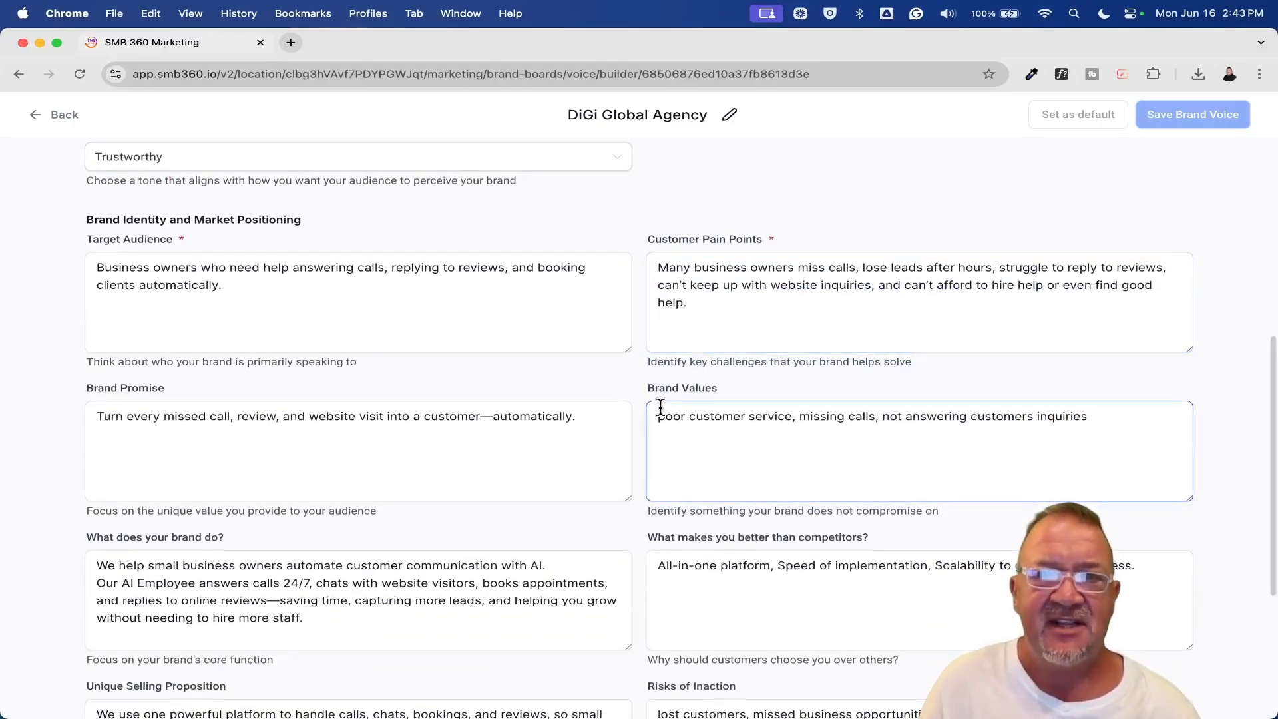
scroll(504, 362, up, 5)
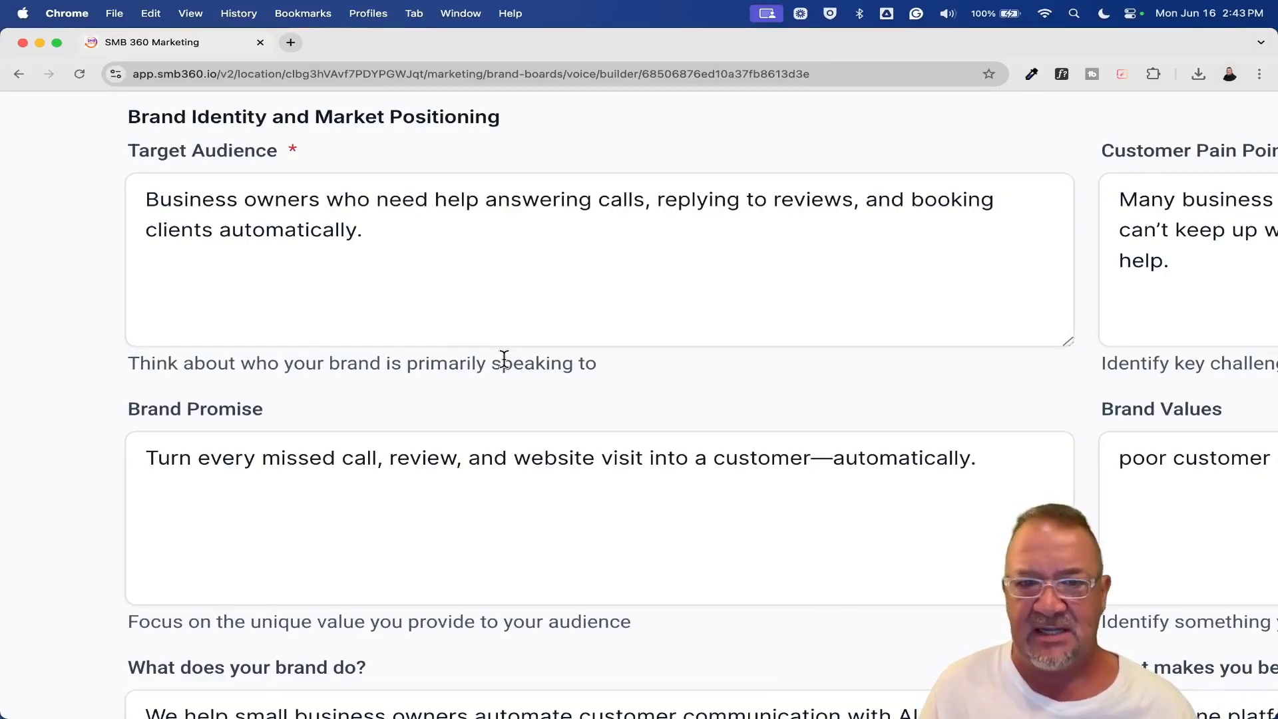
scroll(504, 360, right, 15)
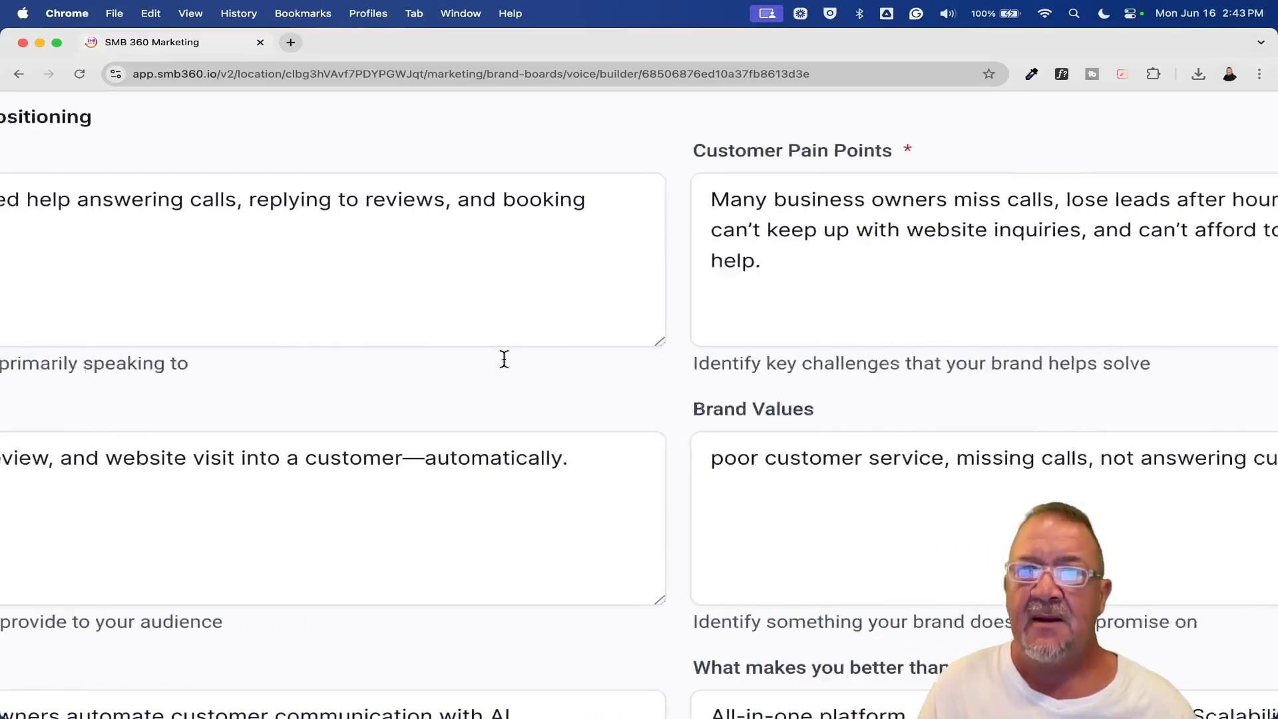
scroll(505, 360, right, 1)
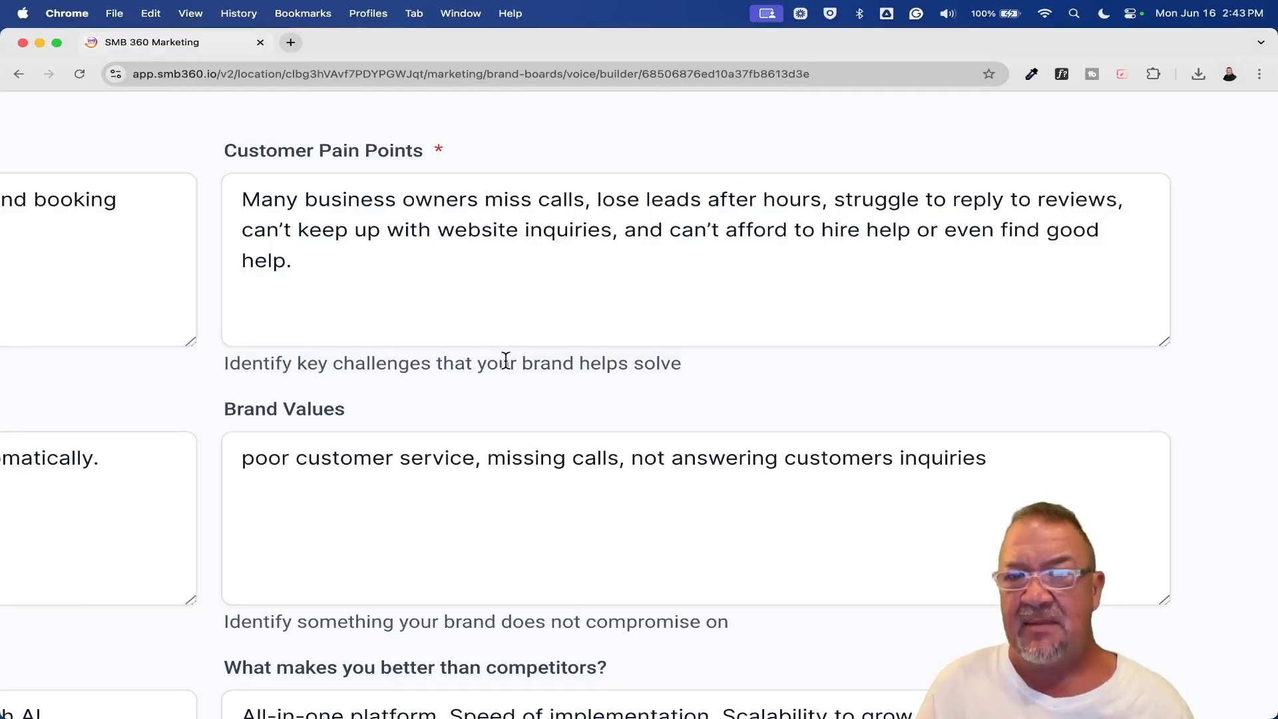
scroll(506, 360, left, 15)
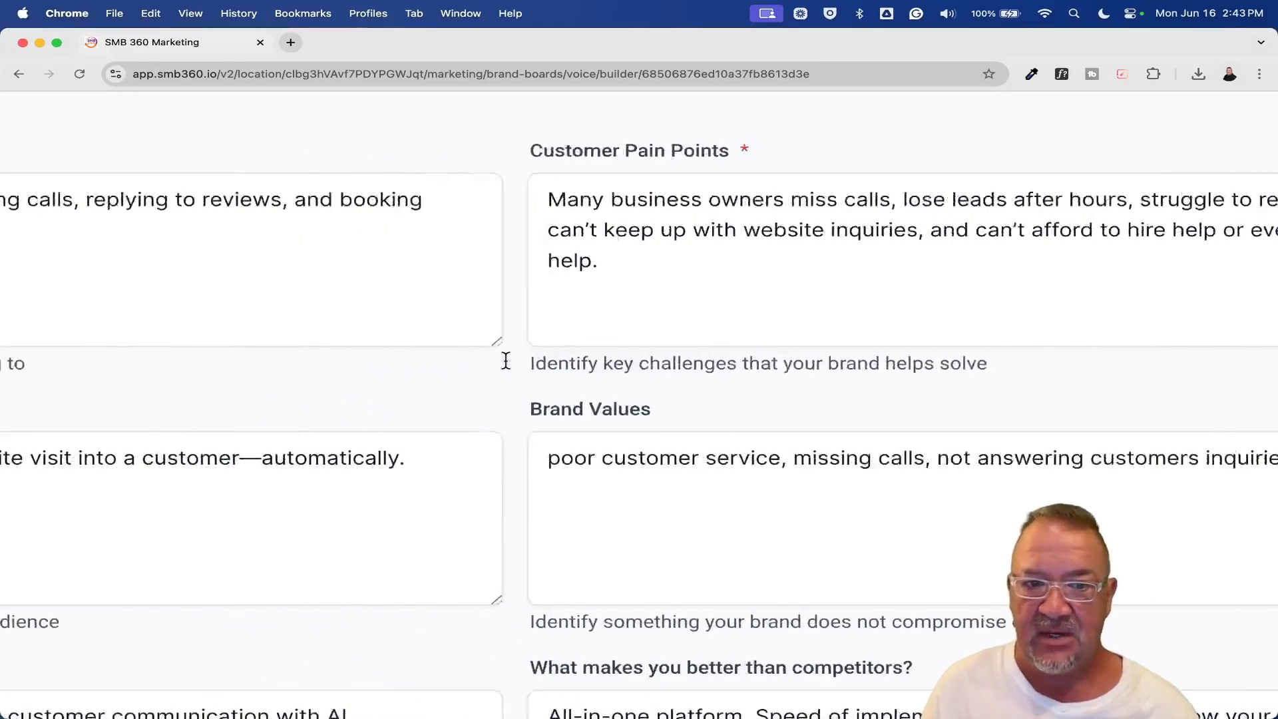
scroll(506, 360, down, 3)
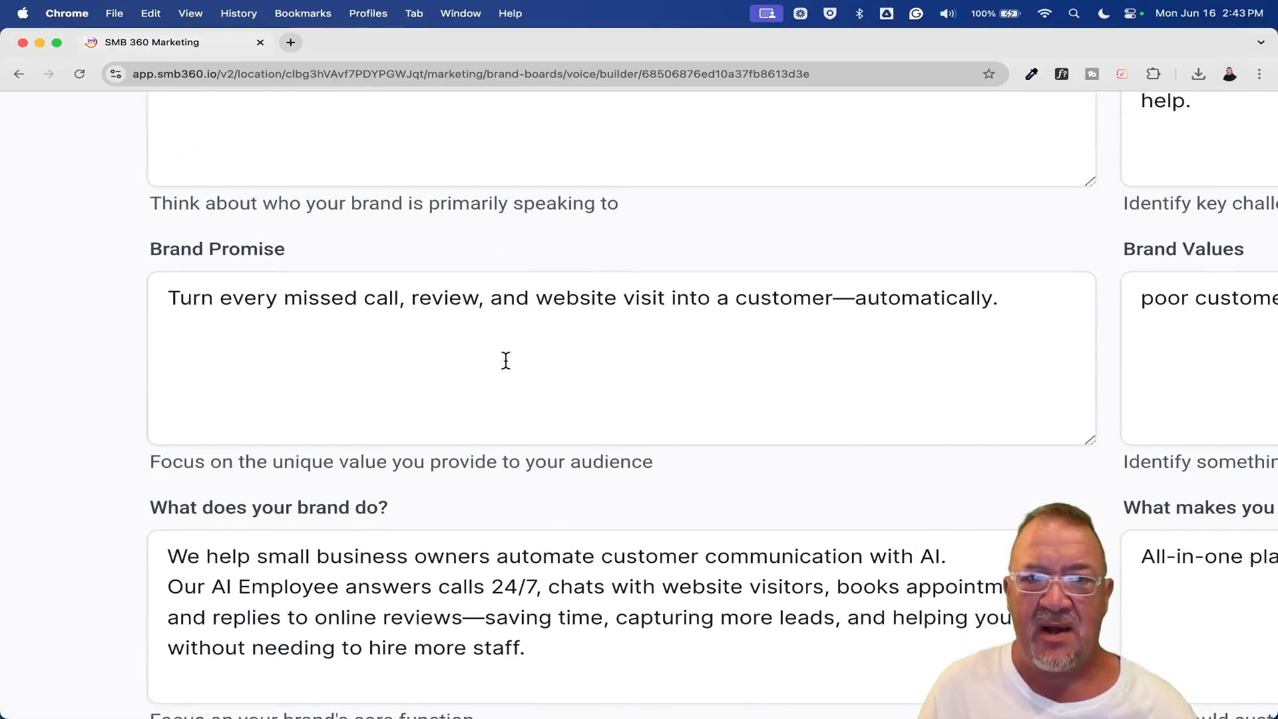
click(506, 361)
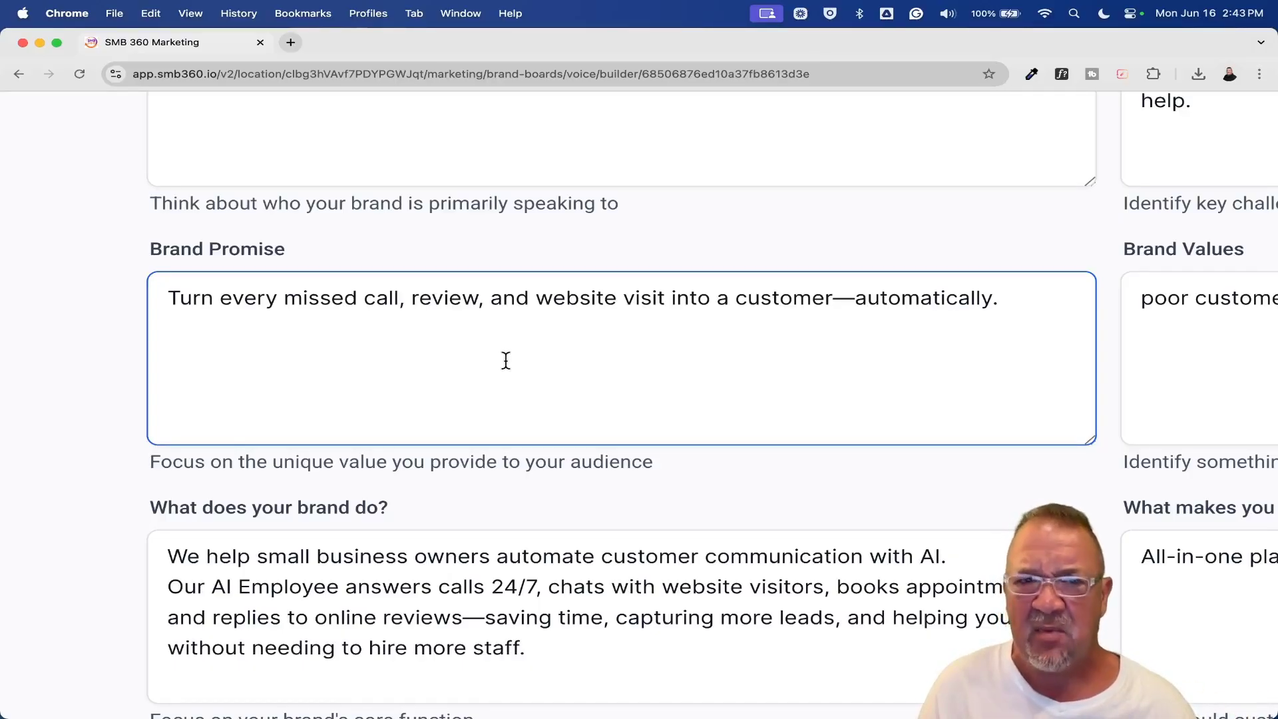
scroll(506, 360, right, 10)
click(505, 360)
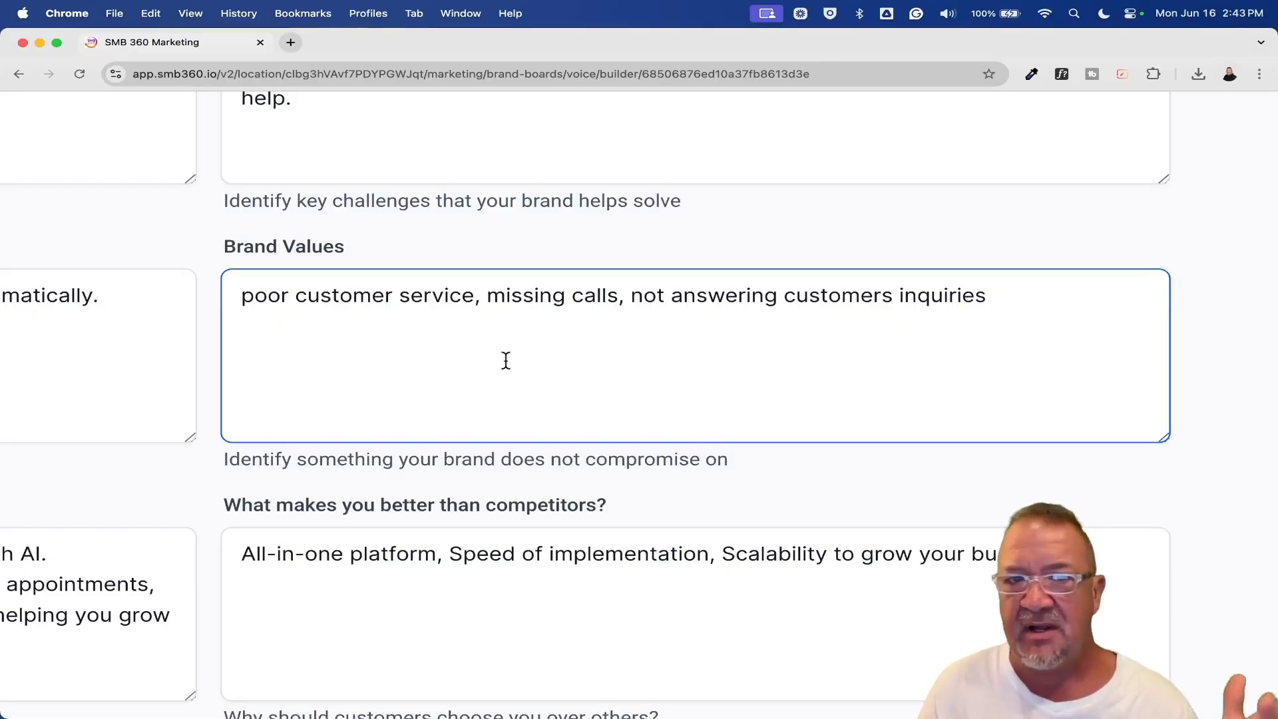
scroll(505, 360, left, 10)
click(506, 360)
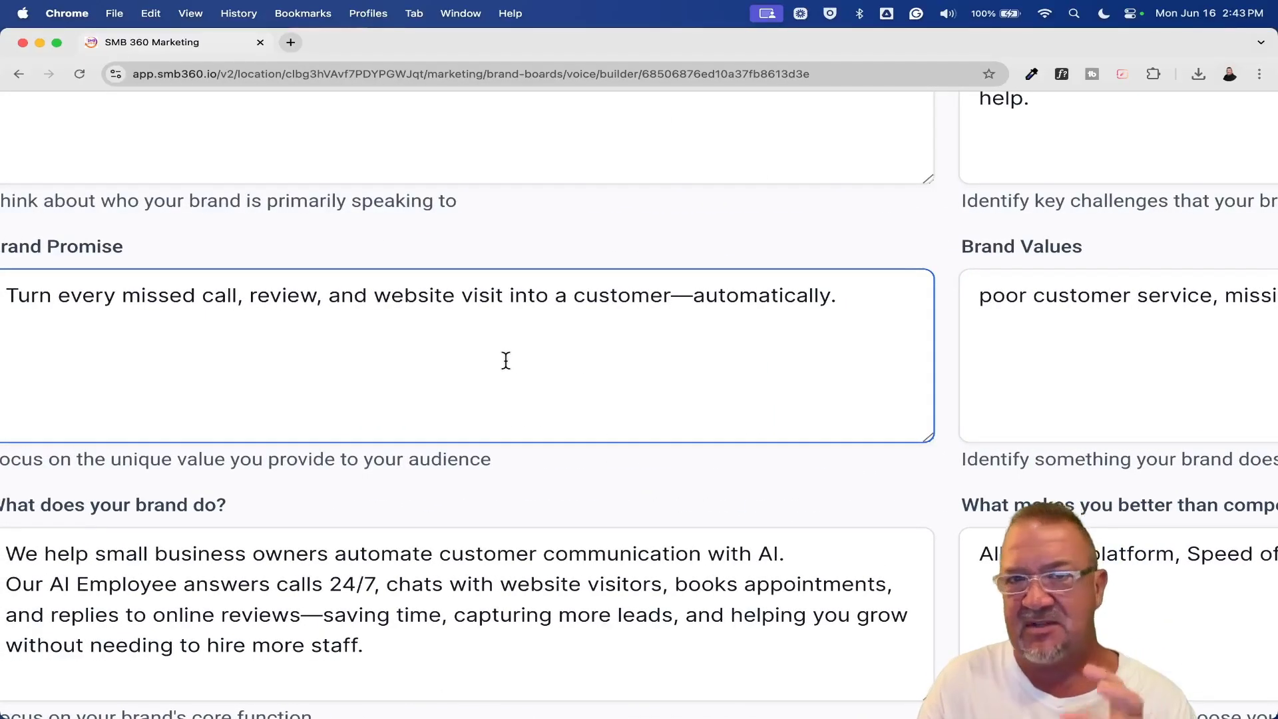
scroll(506, 360, down, 4)
scroll(506, 360, left, 3)
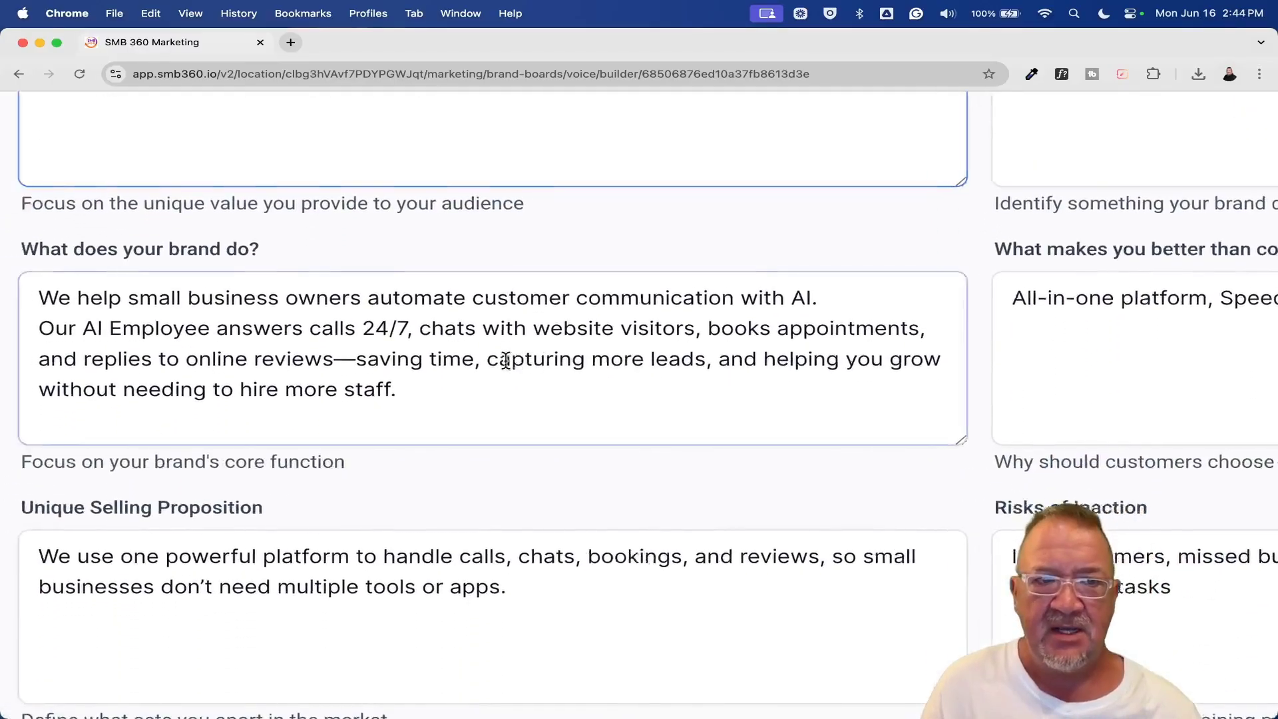
click(503, 361)
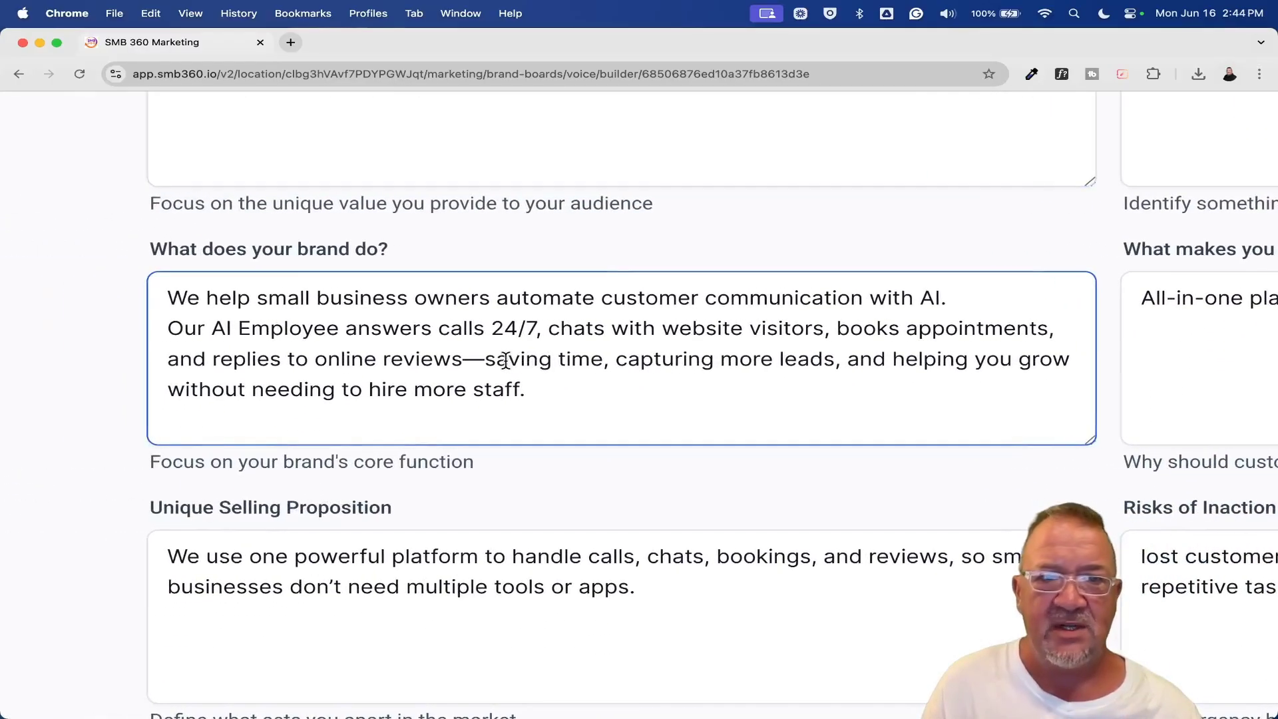
scroll(519, 407, right, 10)
click(520, 407)
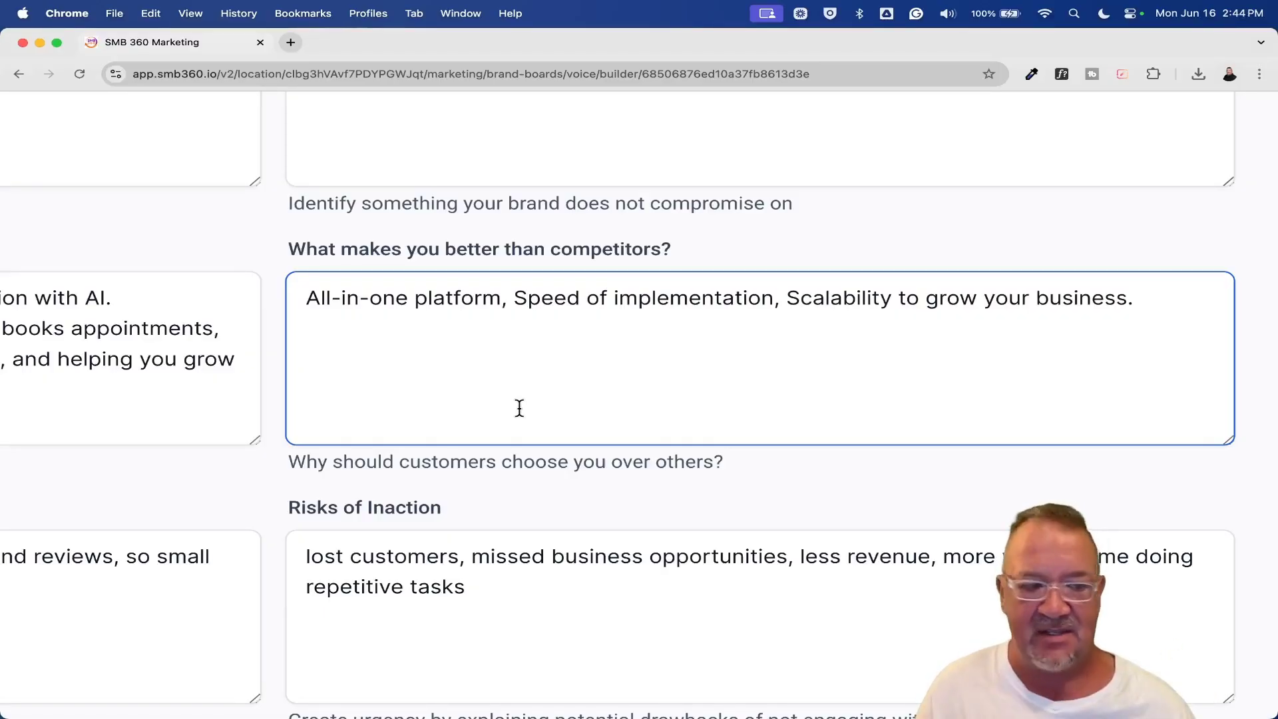
scroll(519, 407, left, 10)
click(436, 587)
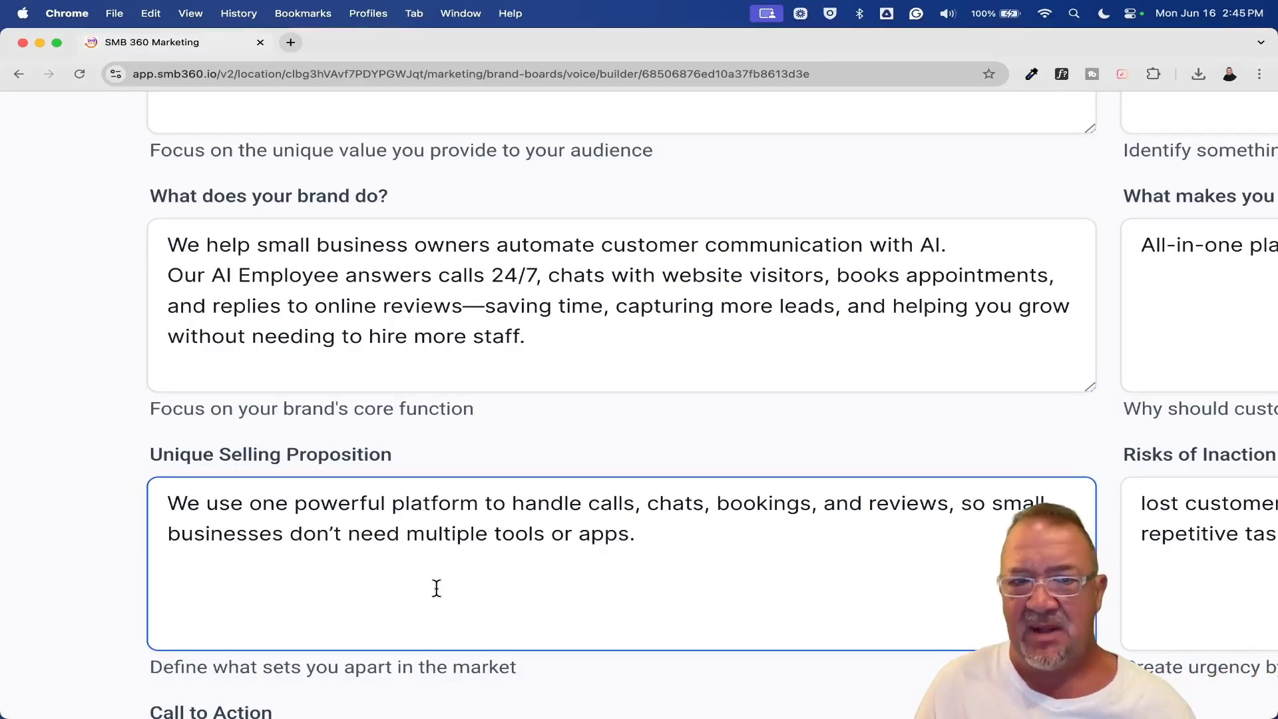
scroll(436, 587, right, 1)
scroll(436, 588, right, 10)
click(436, 588)
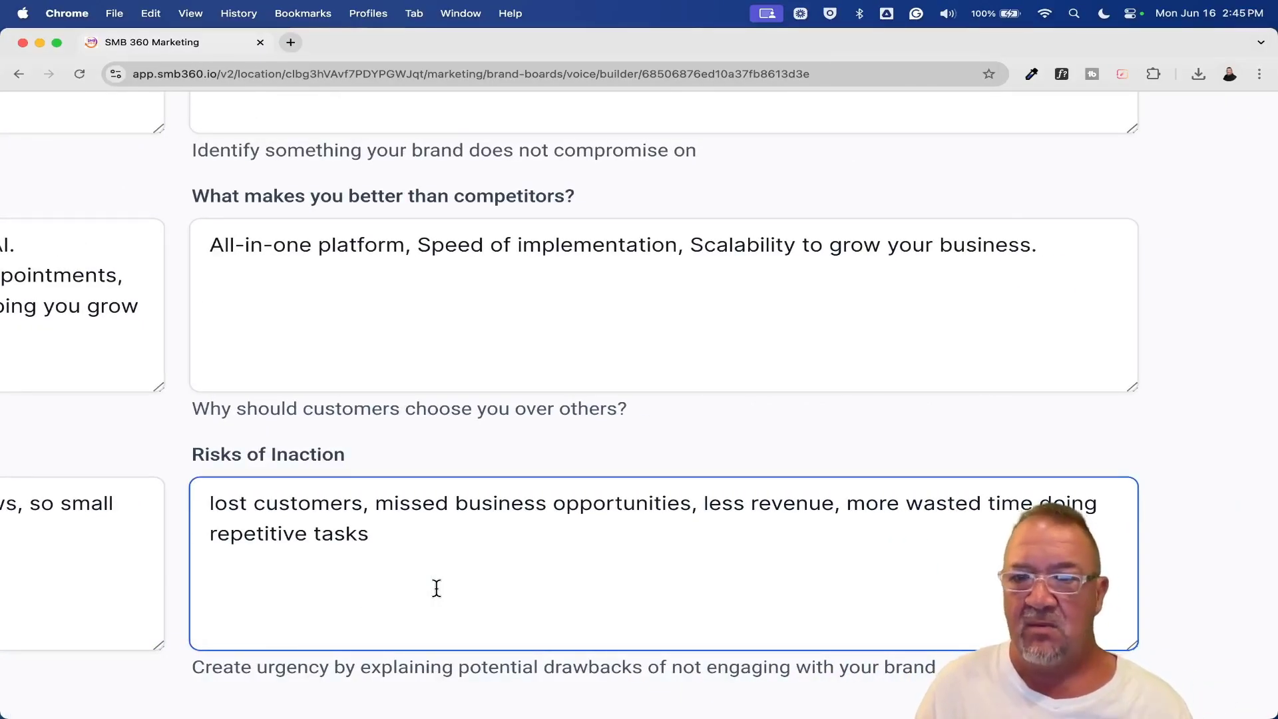
key(shift+Tab)
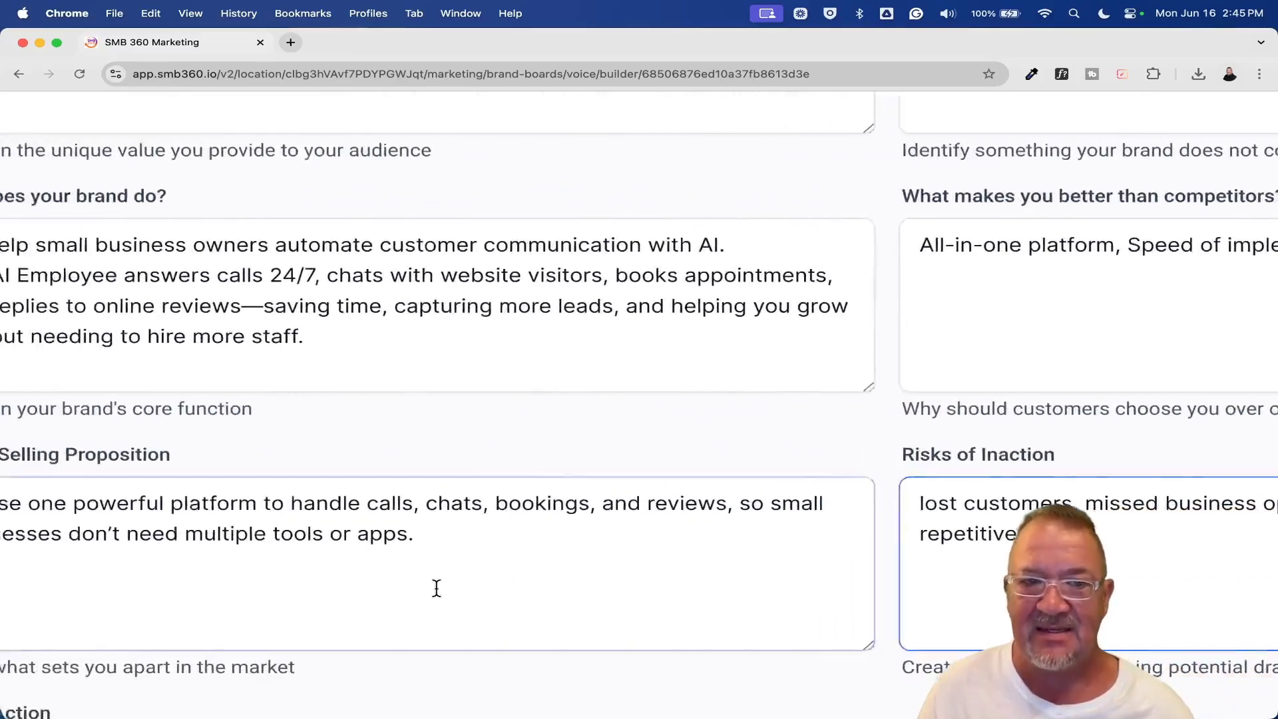
click(436, 587)
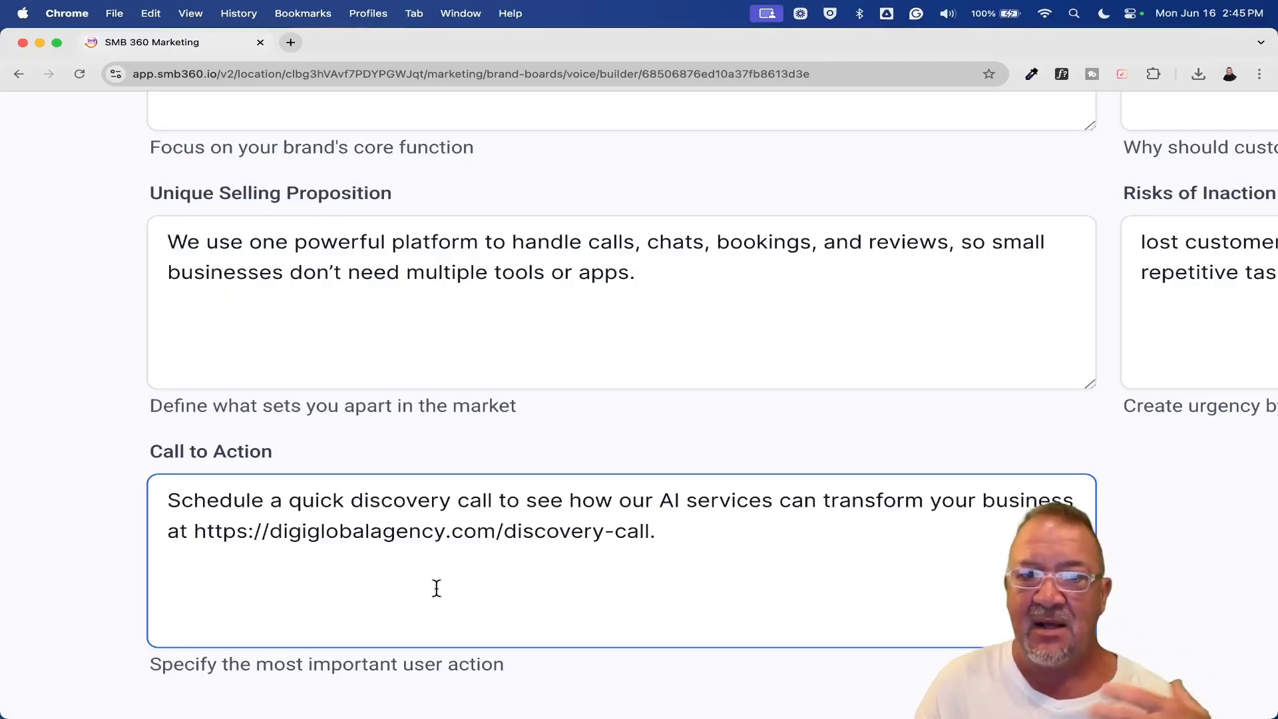
scroll(437, 587, down, 5)
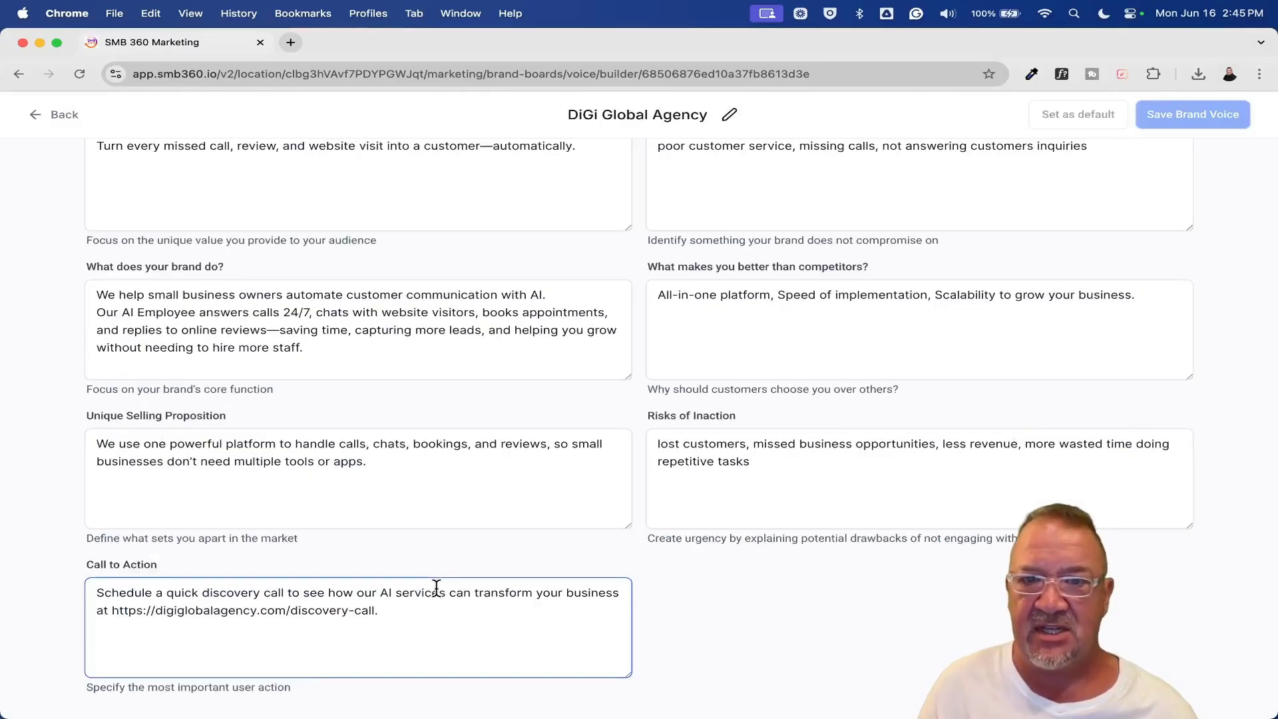
scroll(437, 588, up, 15)
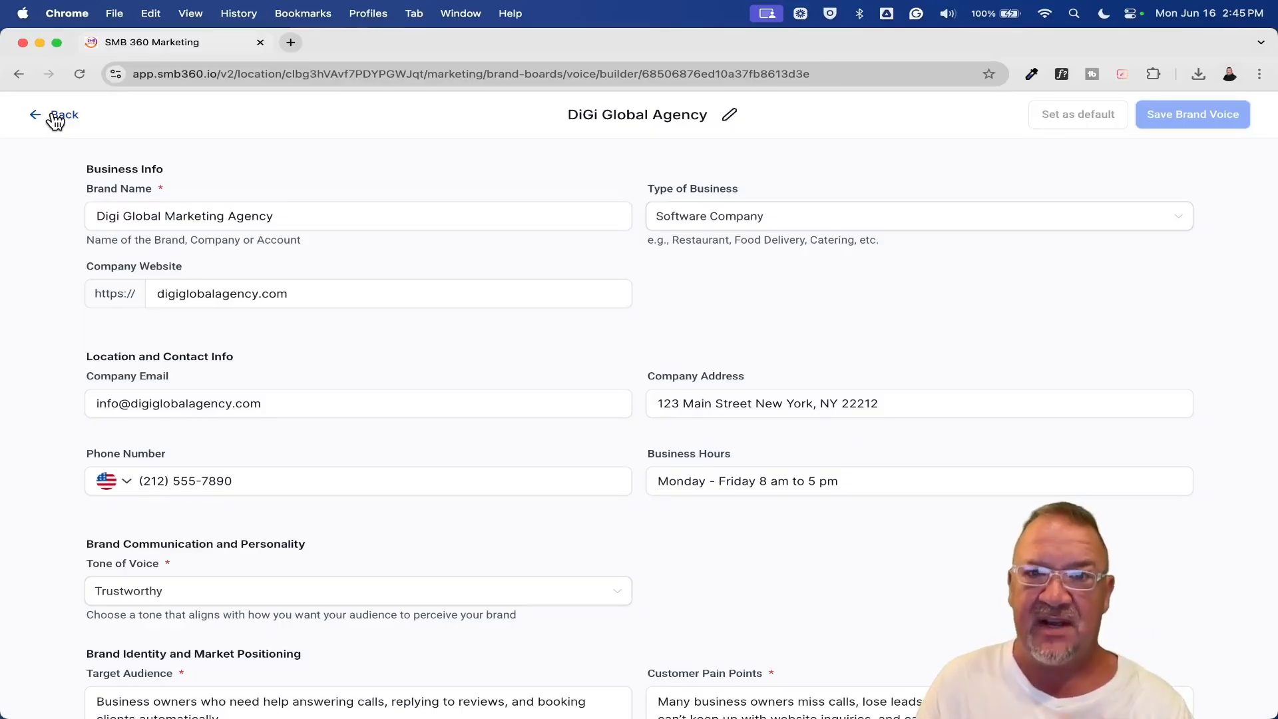
Leave the builder and go to Settings > Conversation AI to see the three bots
click(57, 117)
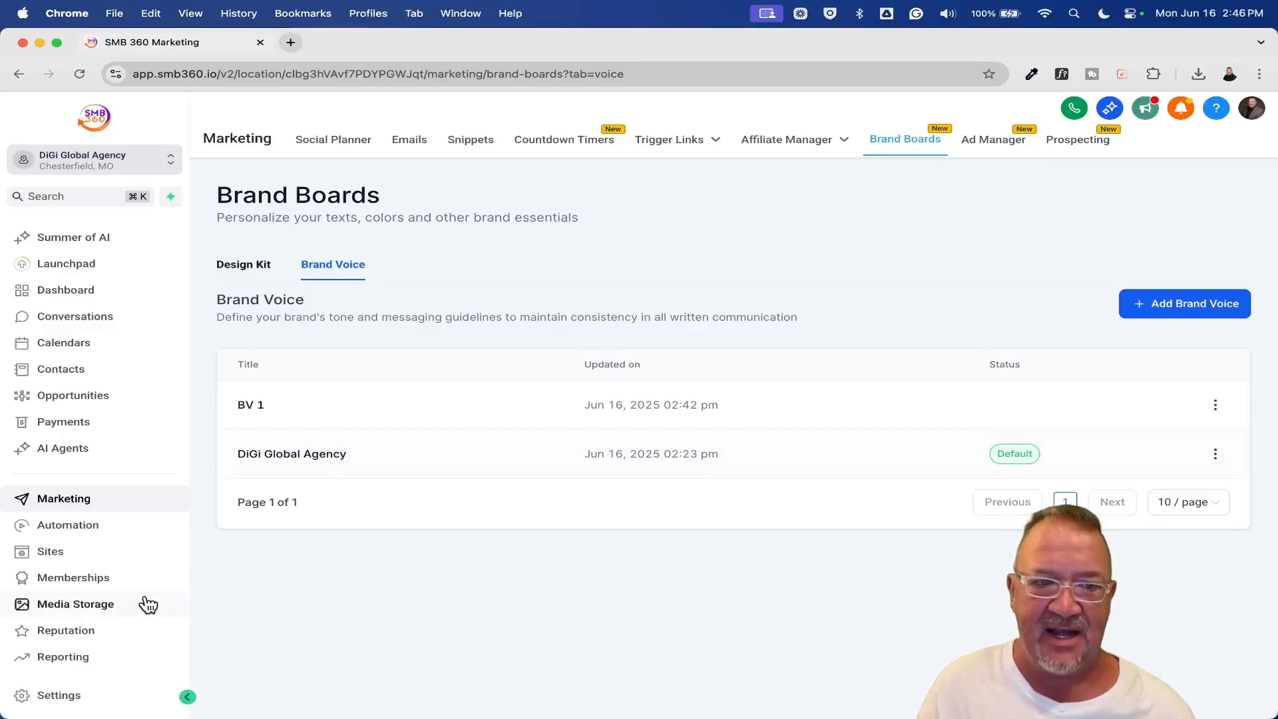
click(85, 698)
click(73, 513)
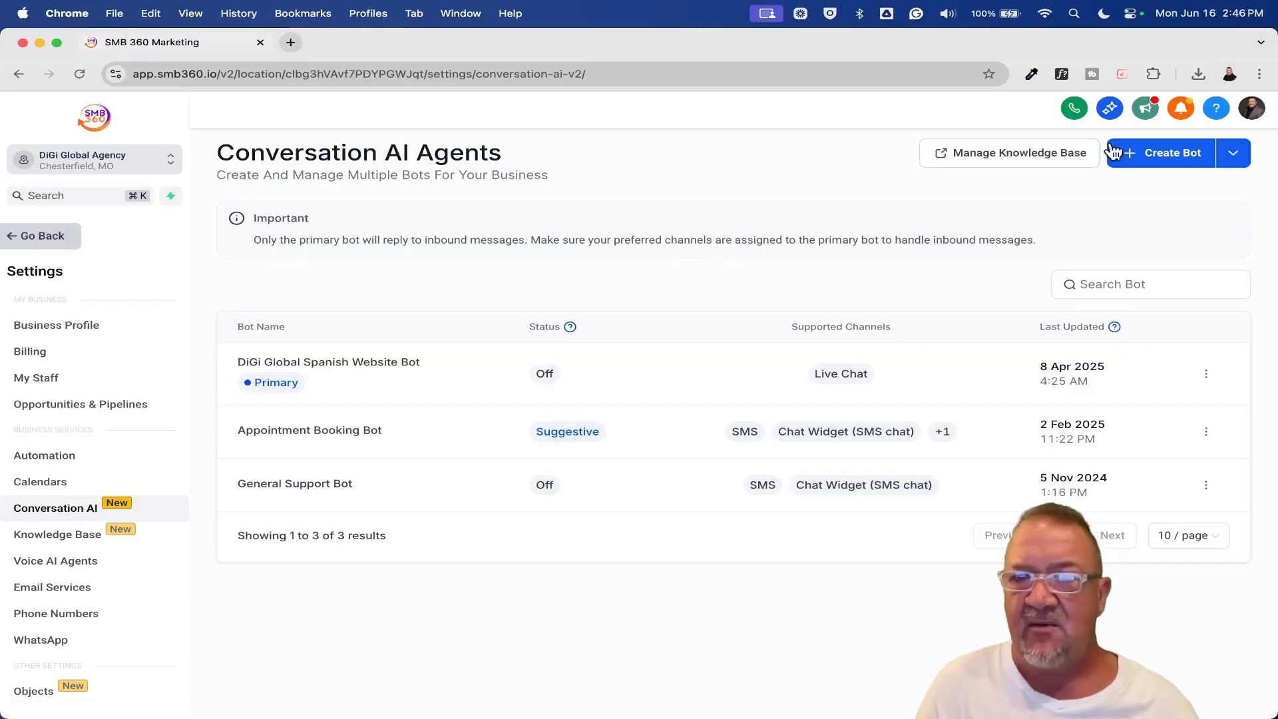
Start a General Q&A bot, accept the DiGi Global Agency voice, then go back to that step
click(1194, 160)
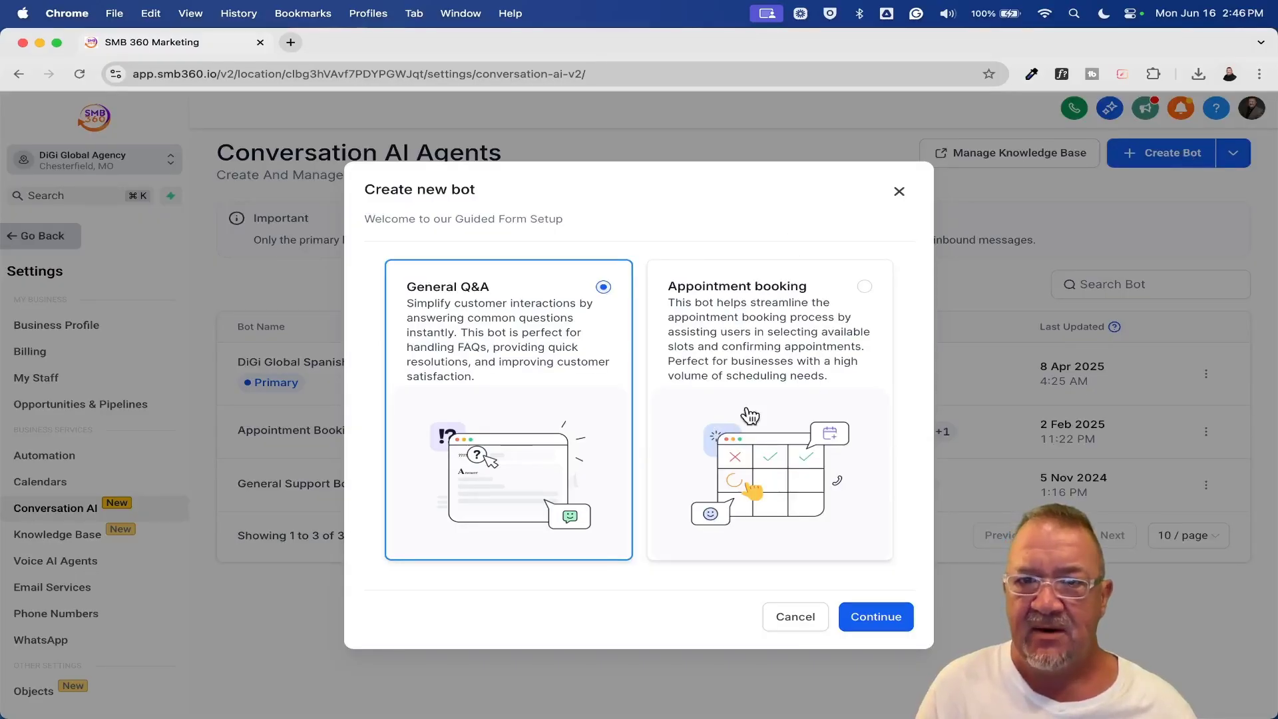
click(867, 619)
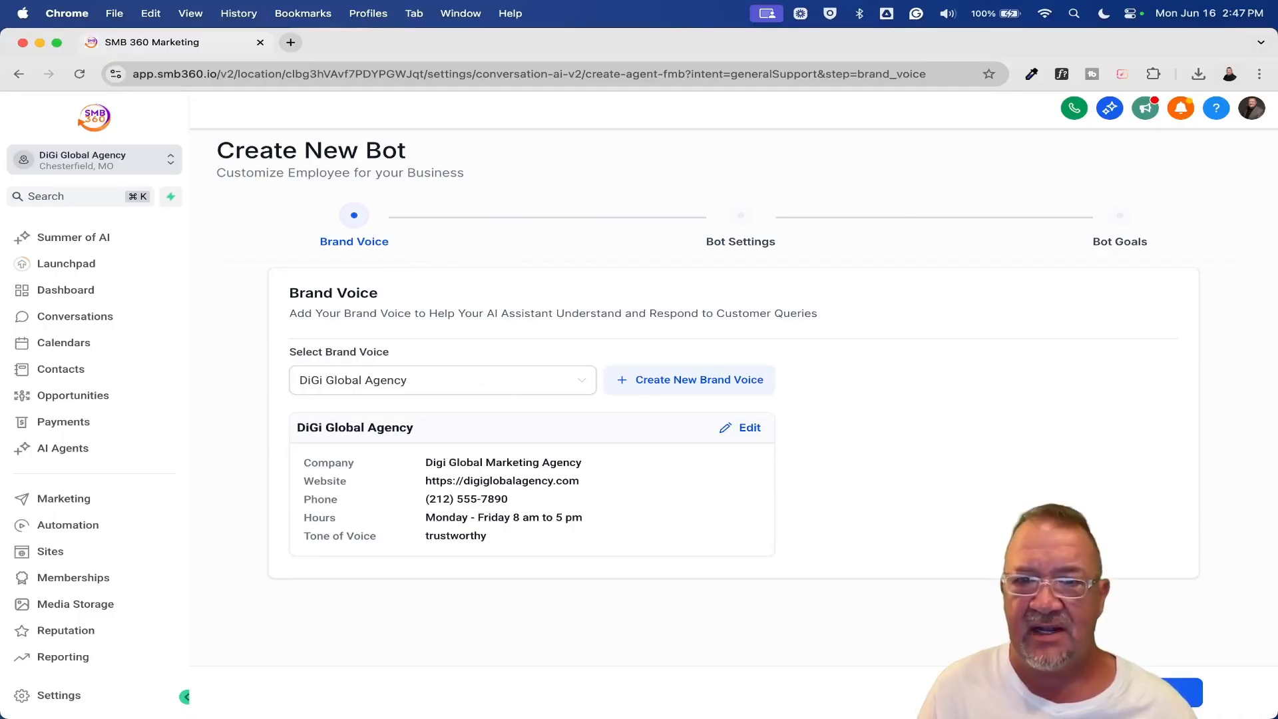
click(1183, 692)
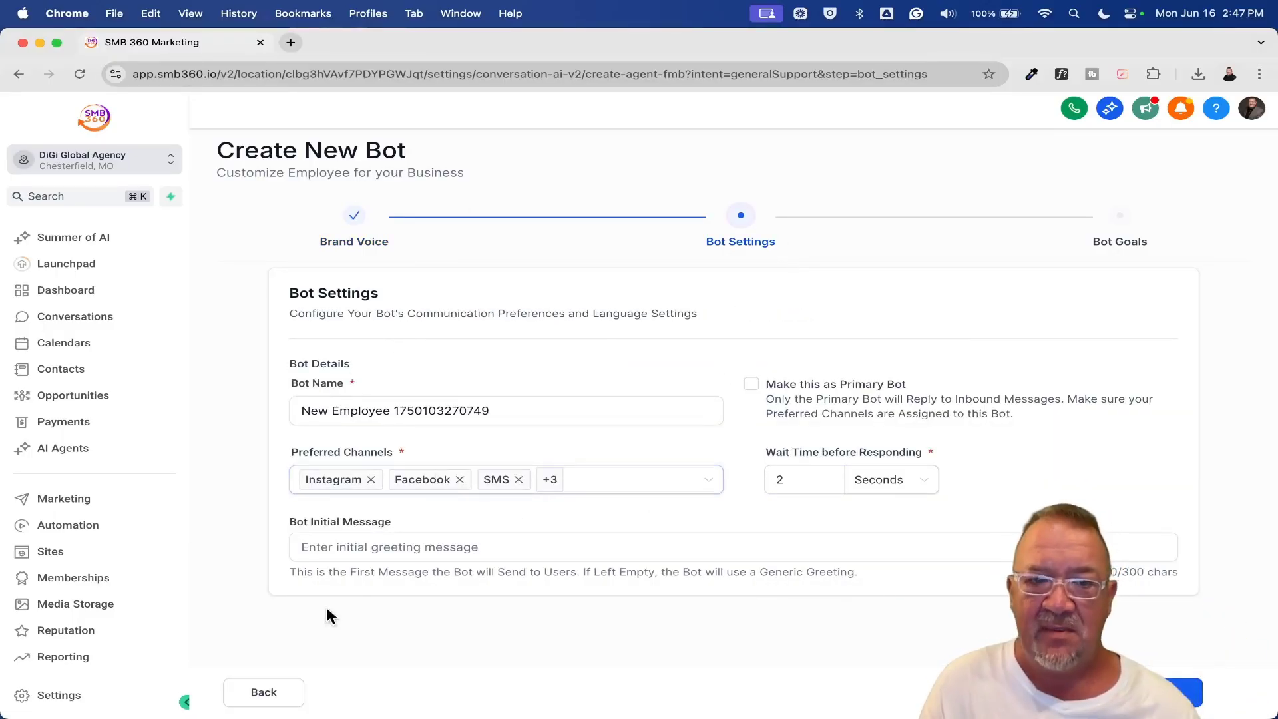
click(265, 693)
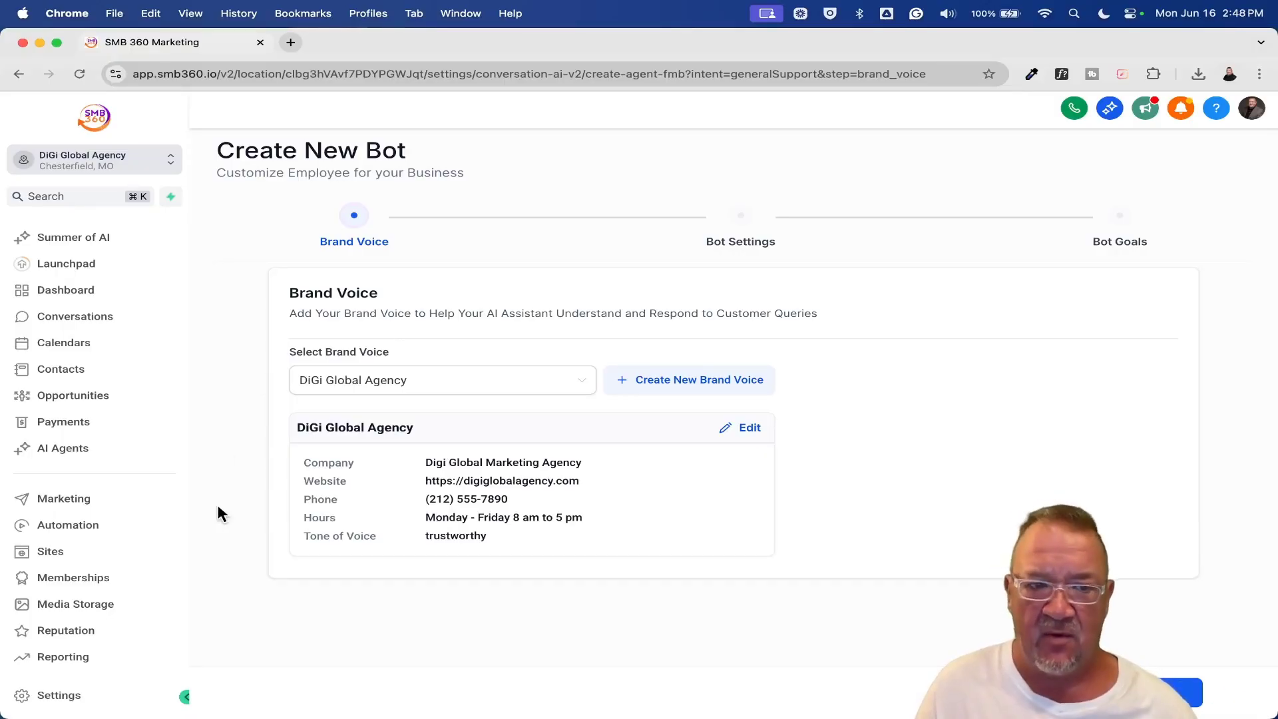
Open the March Newsletter template from Marketing > Emails > Templates
click(82, 500)
click(410, 141)
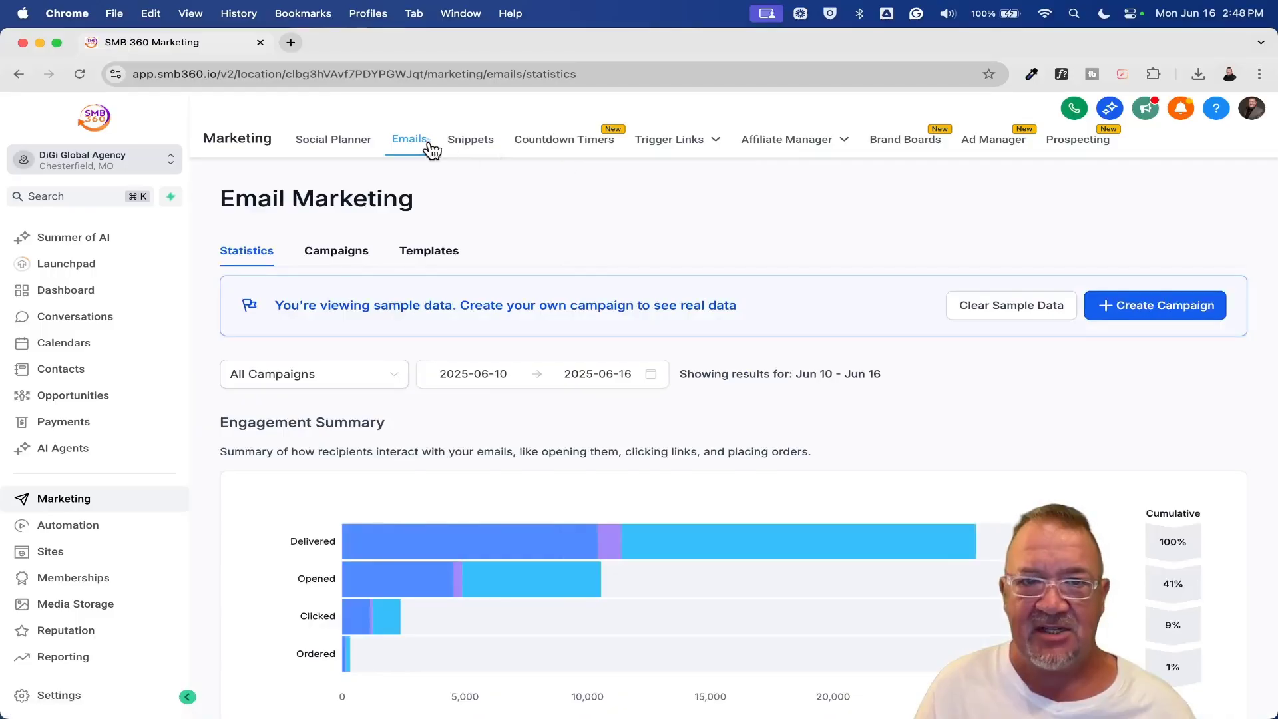
click(453, 257)
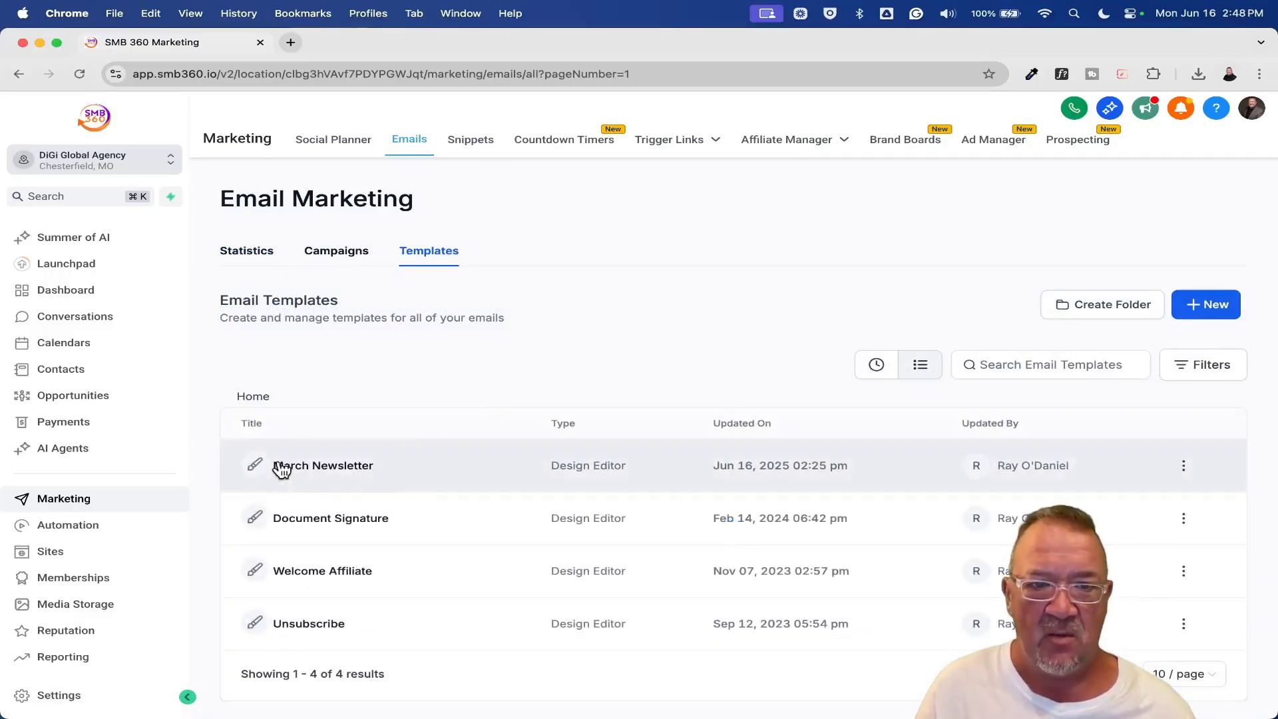
click(307, 465)
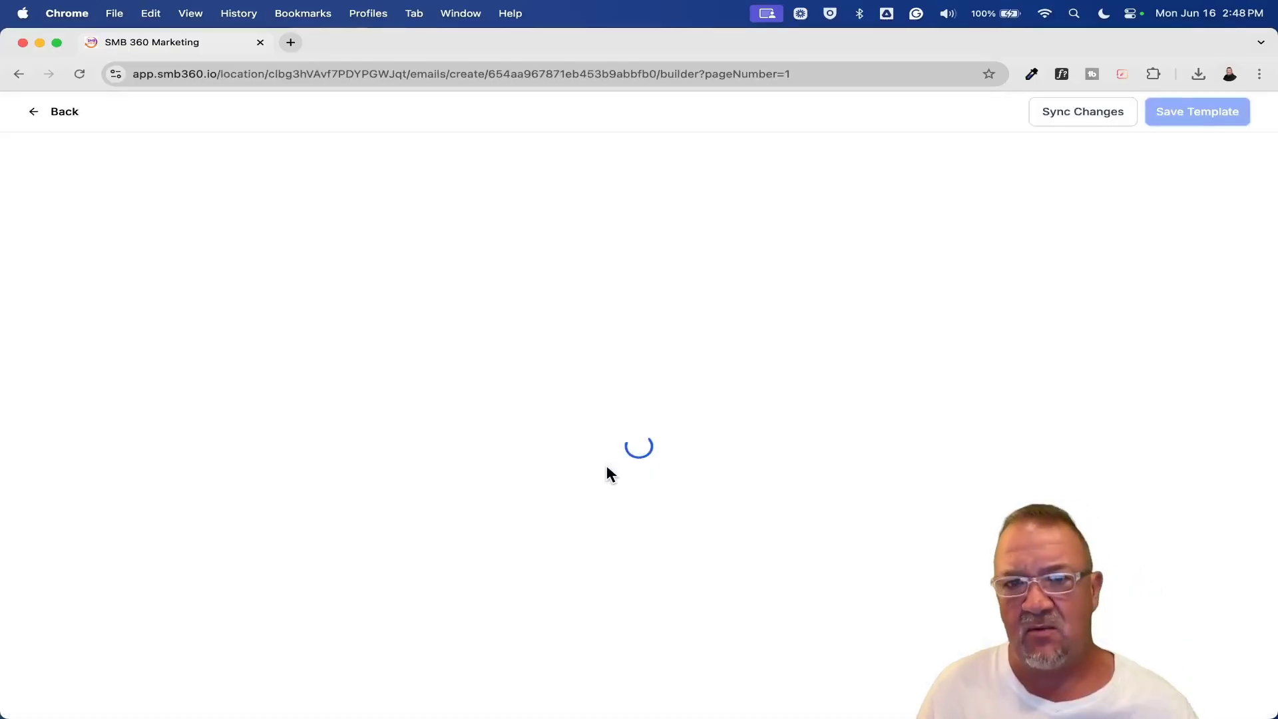
Edit the newsletter's footer text and bring up its AI writing options
scroll(792, 459, down, 3)
scroll(818, 492, down, 1)
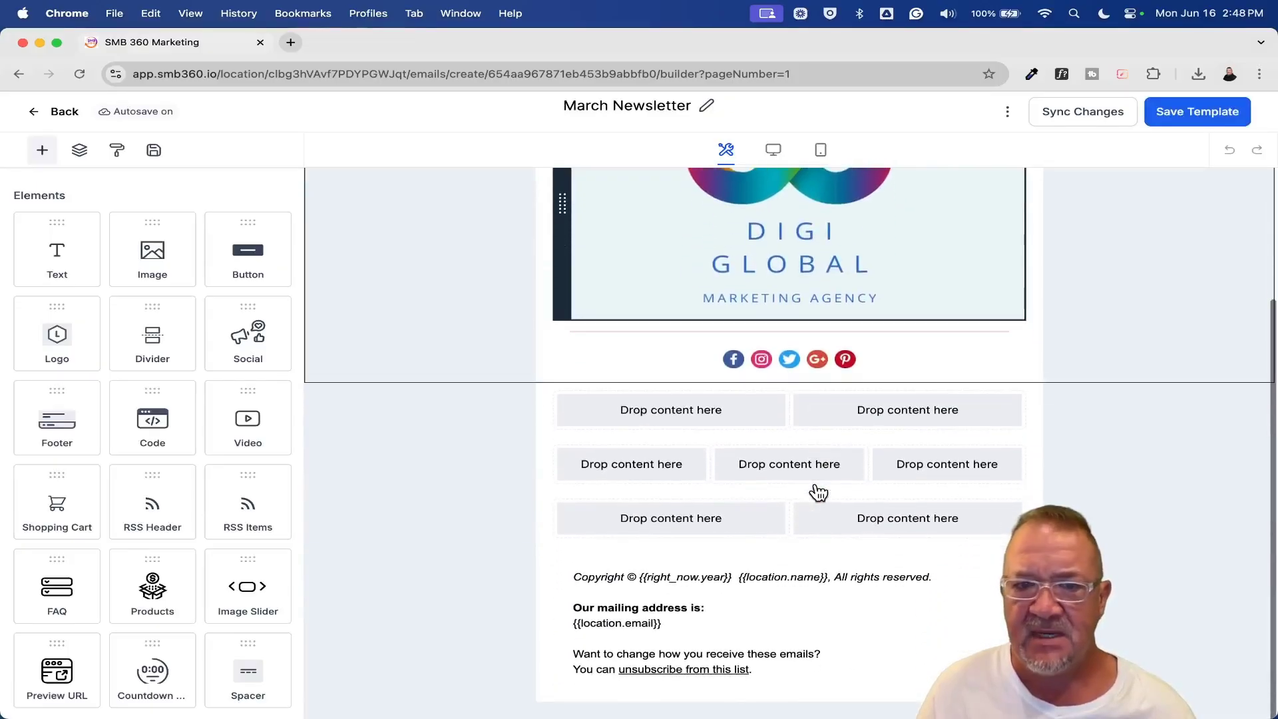
click(736, 650)
click(739, 629)
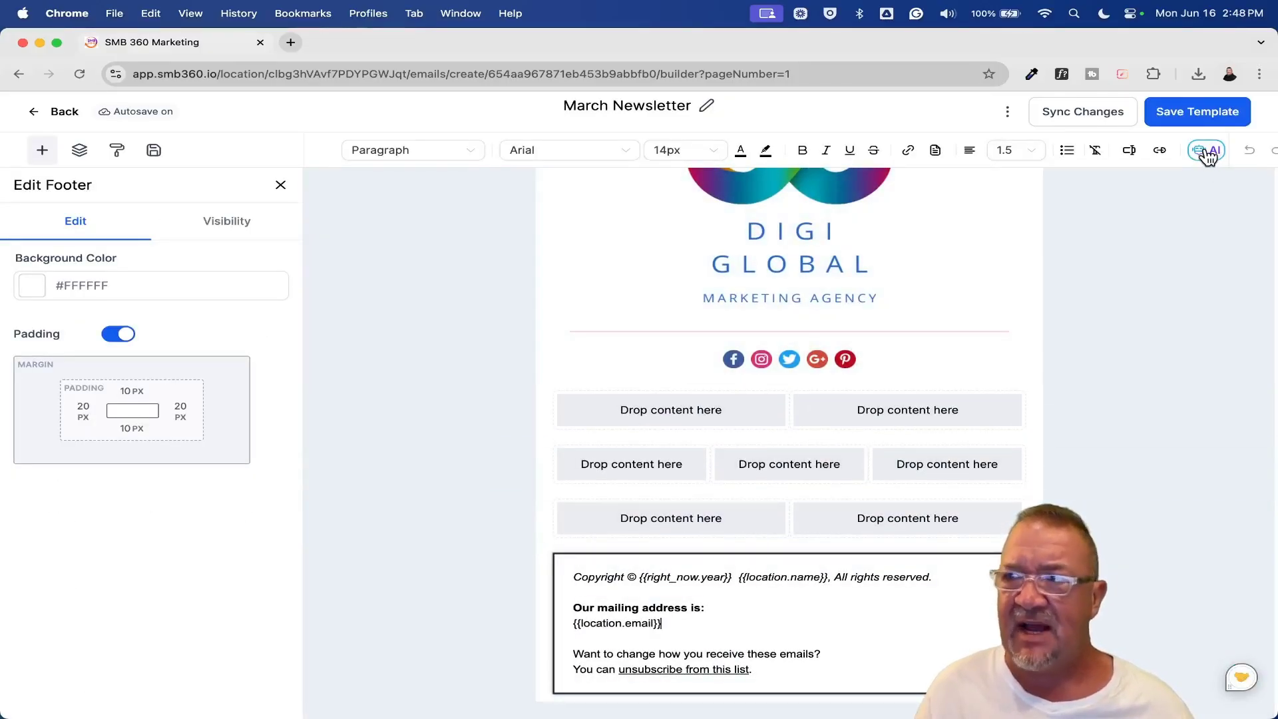
scroll(1209, 155, up, 5)
scroll(1208, 156, down, 5)
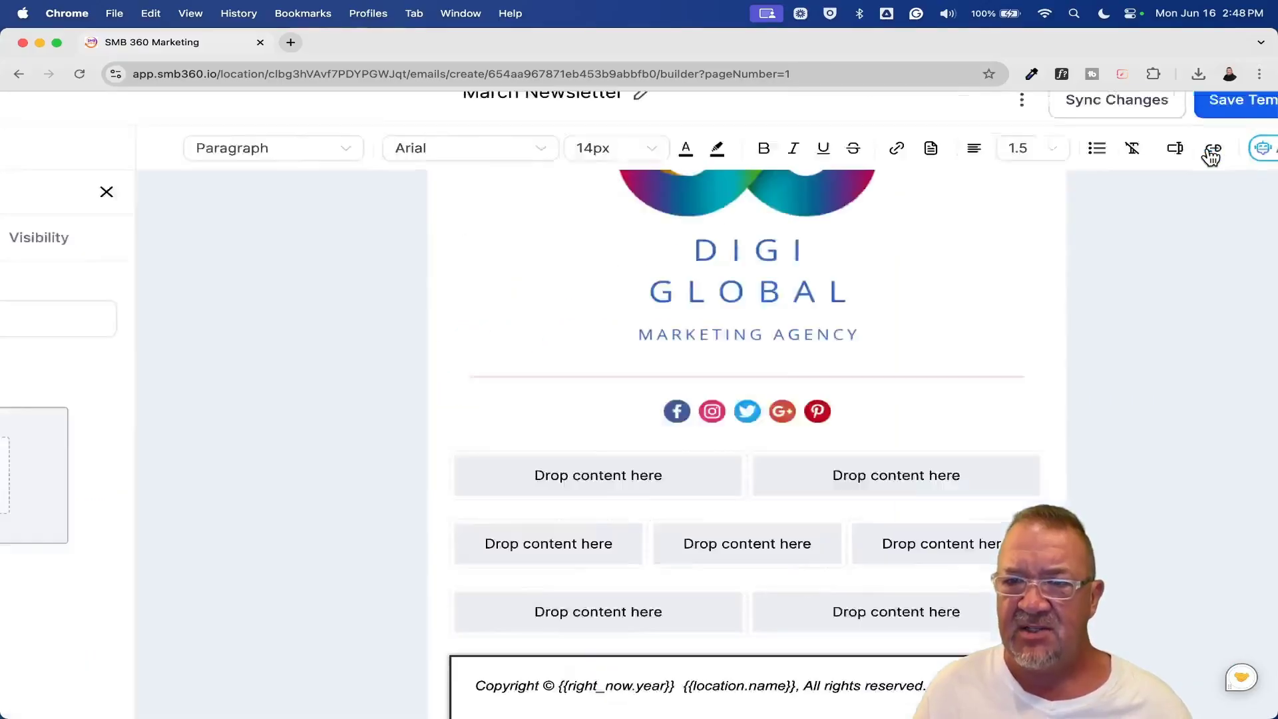
click(1210, 154)
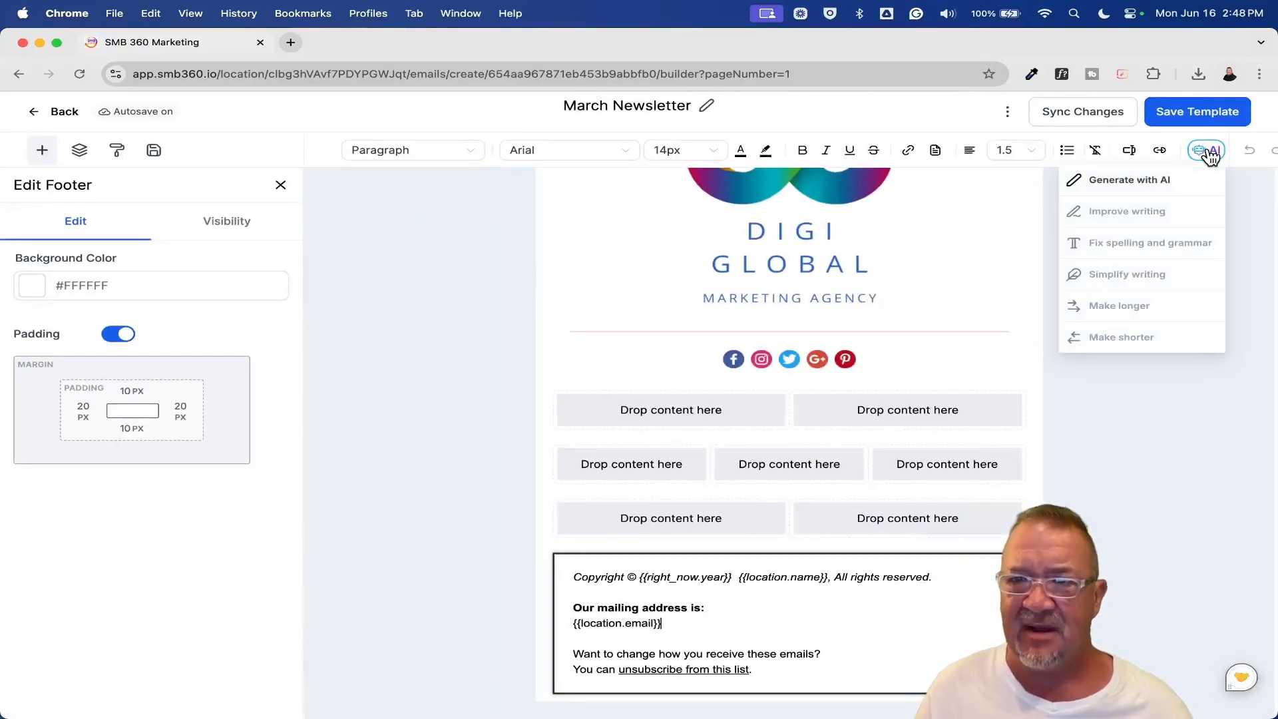
Check Generate with AI offers the DiGi Global Agency brand voice, then close the email builder
click(1108, 187)
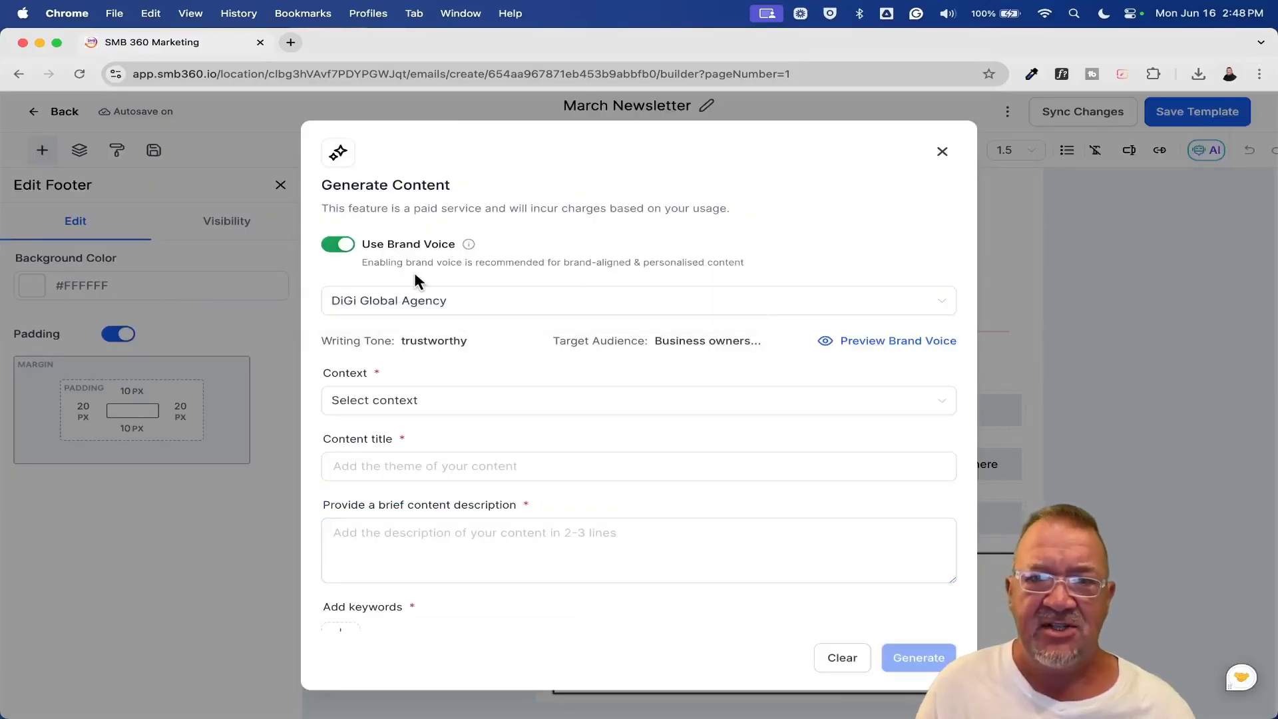
scroll(413, 270, up, 5)
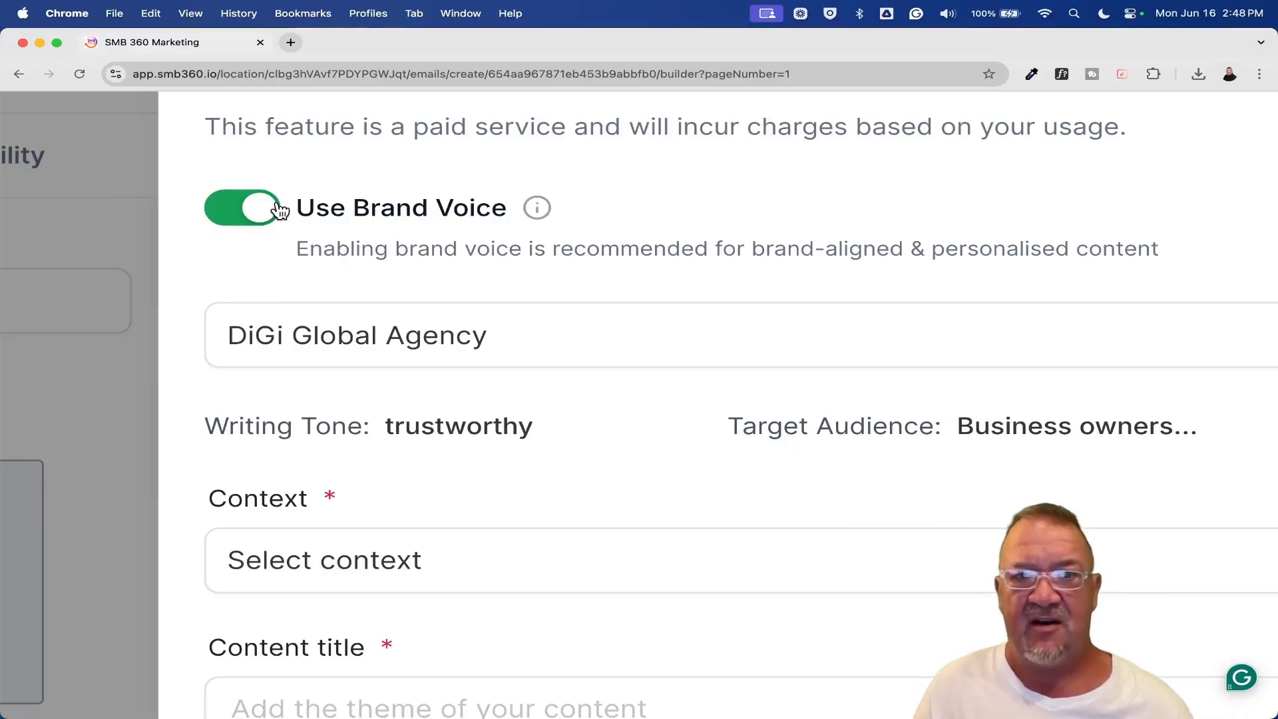
click(420, 346)
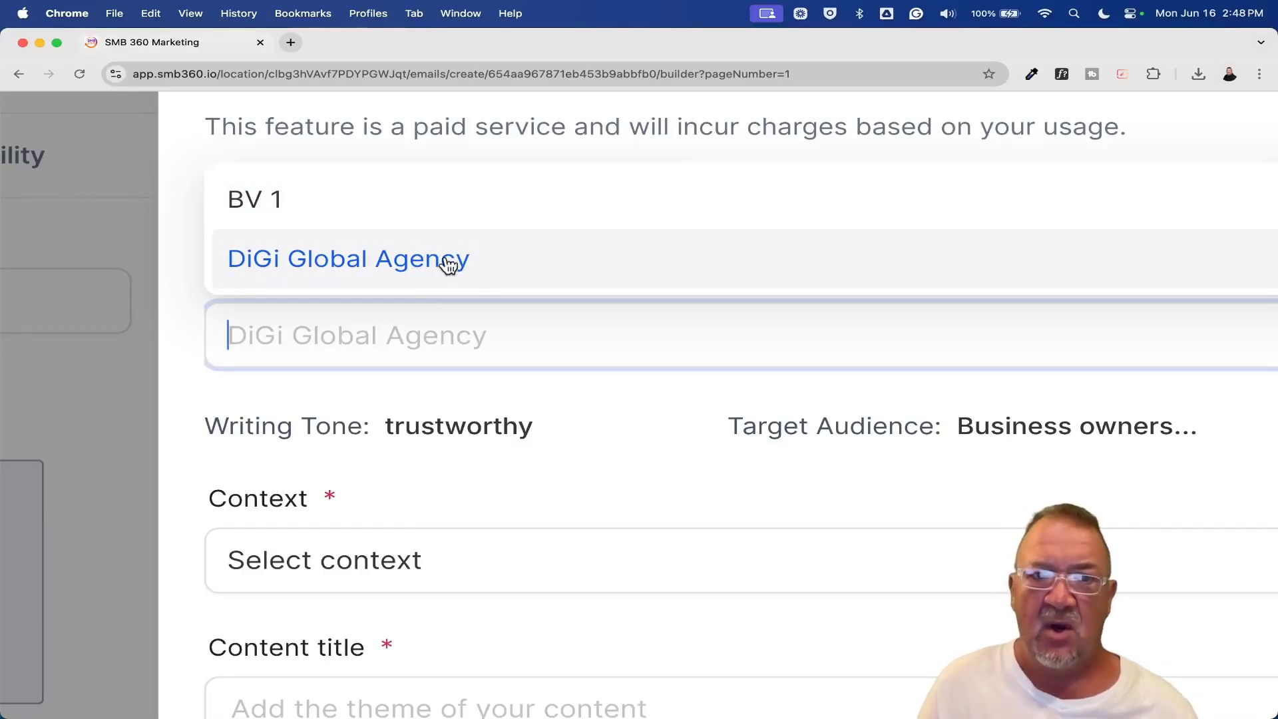
click(525, 161)
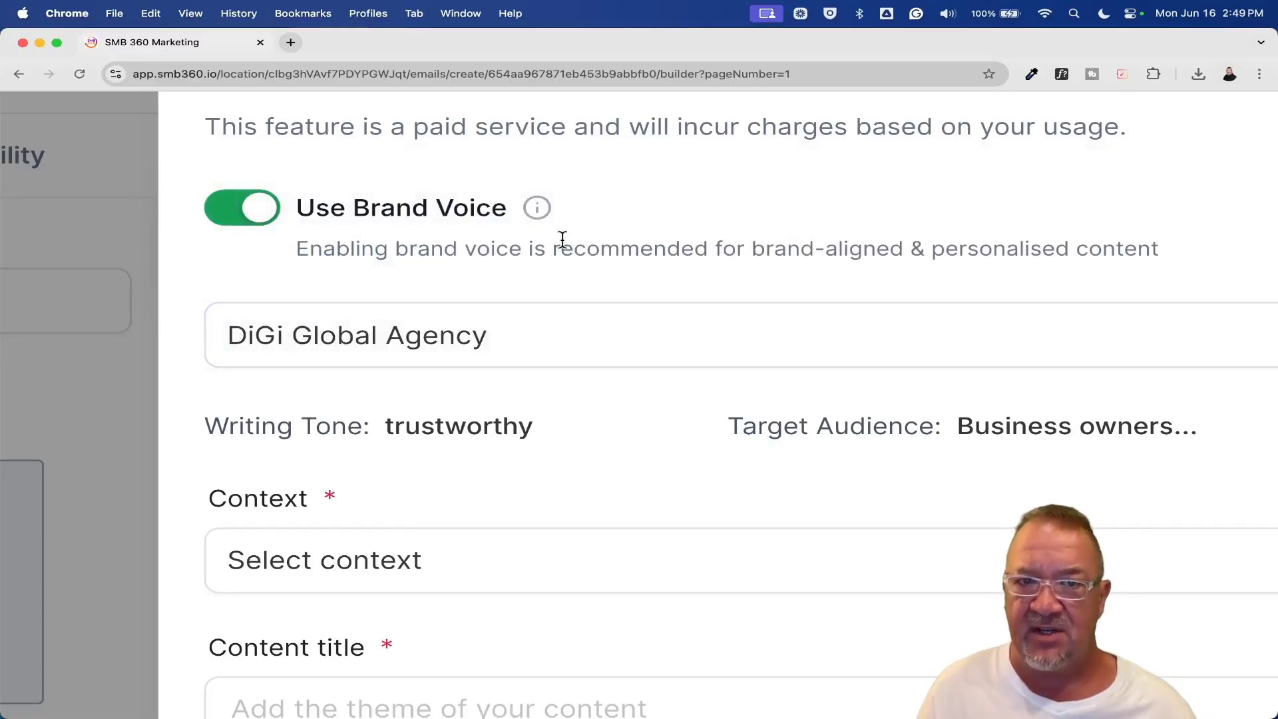
scroll(563, 240, down, 5)
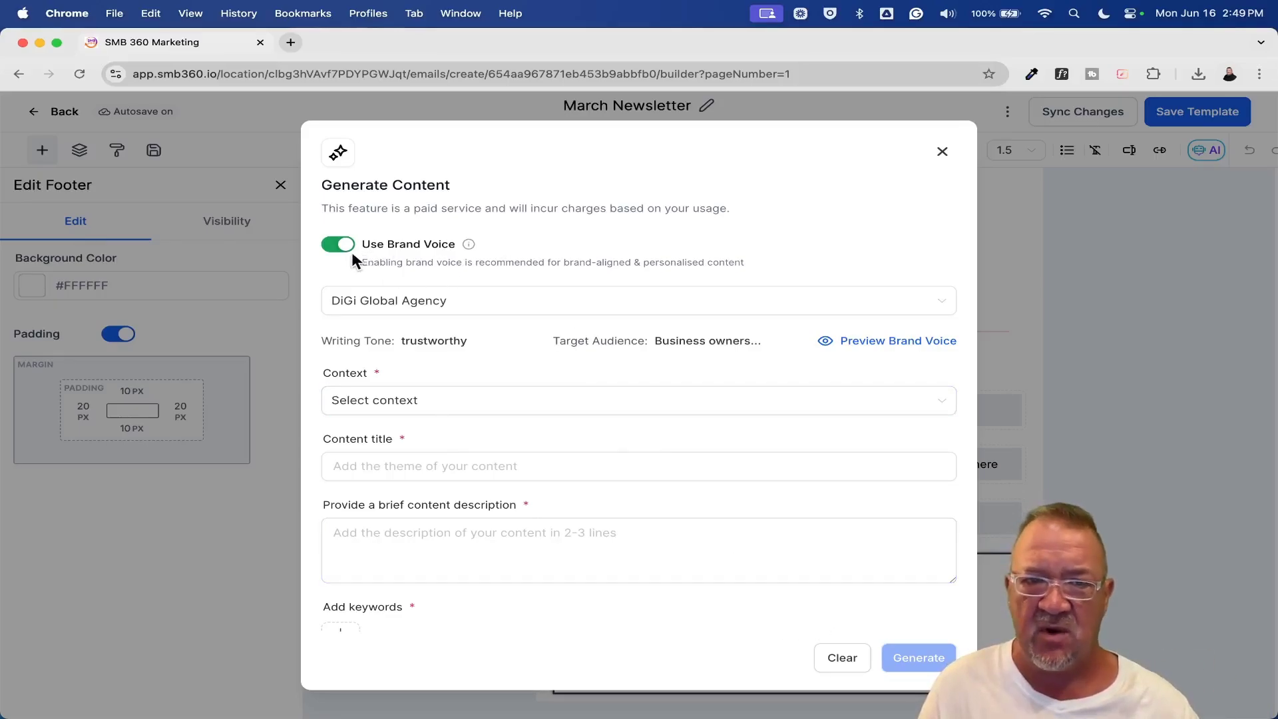
click(945, 155)
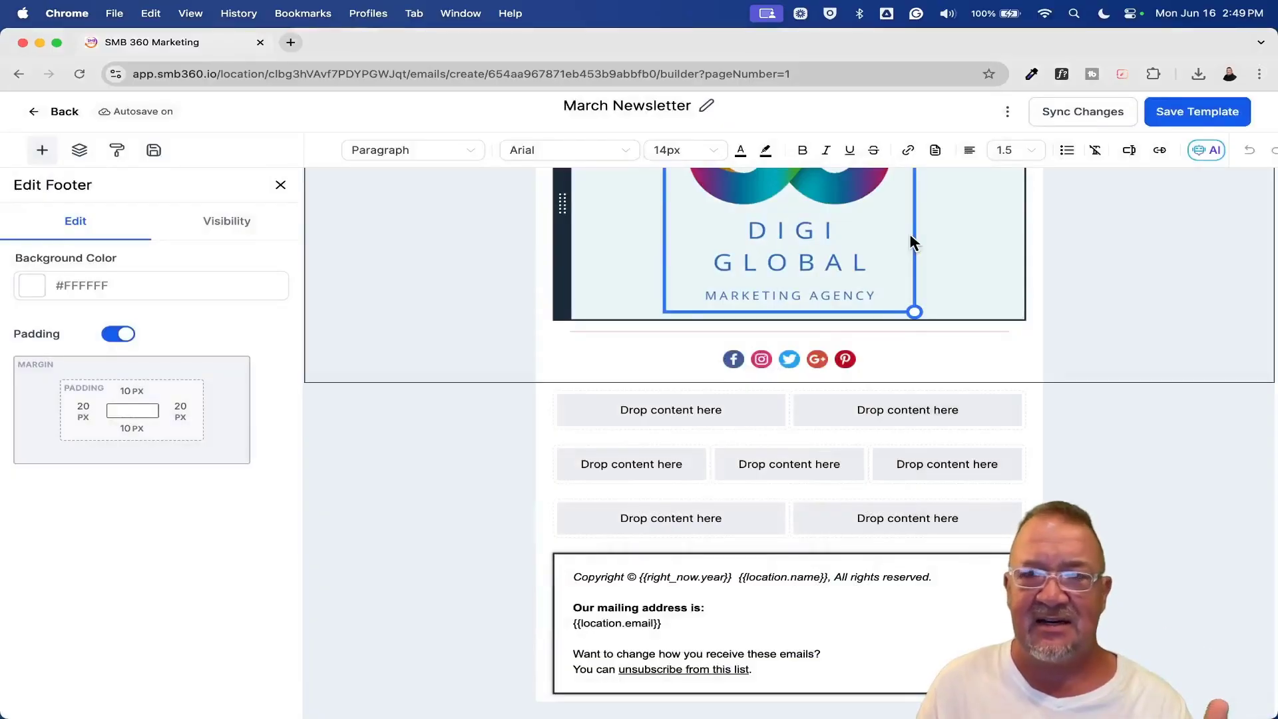
click(59, 120)
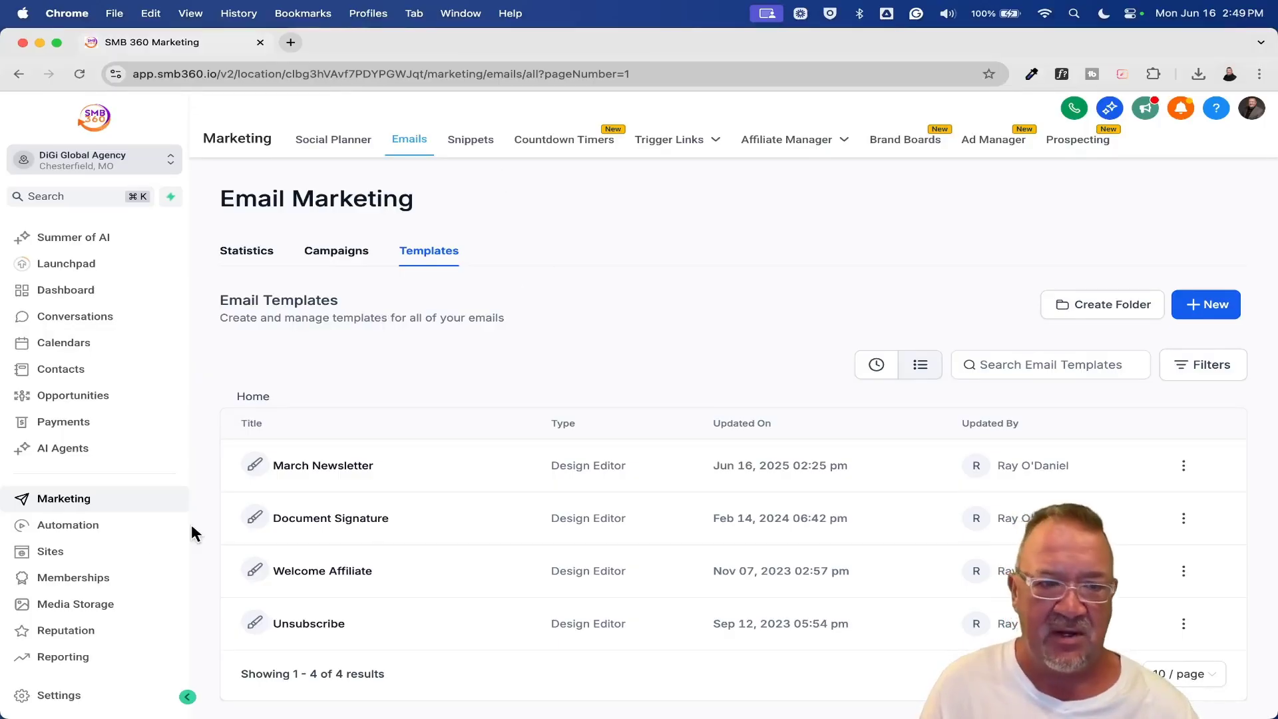
Open the Highlevel Blog Test post in DiGi Global Blog Site under Sites > Blogs for editing
click(80, 552)
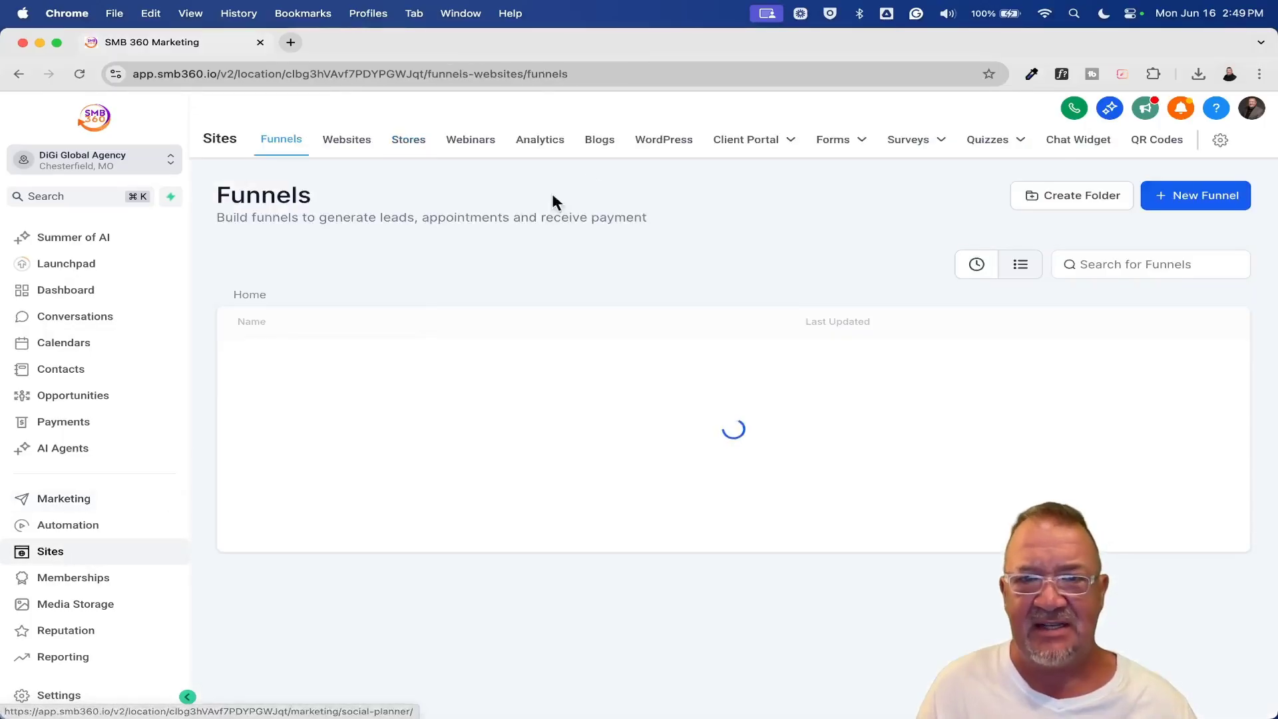
click(601, 139)
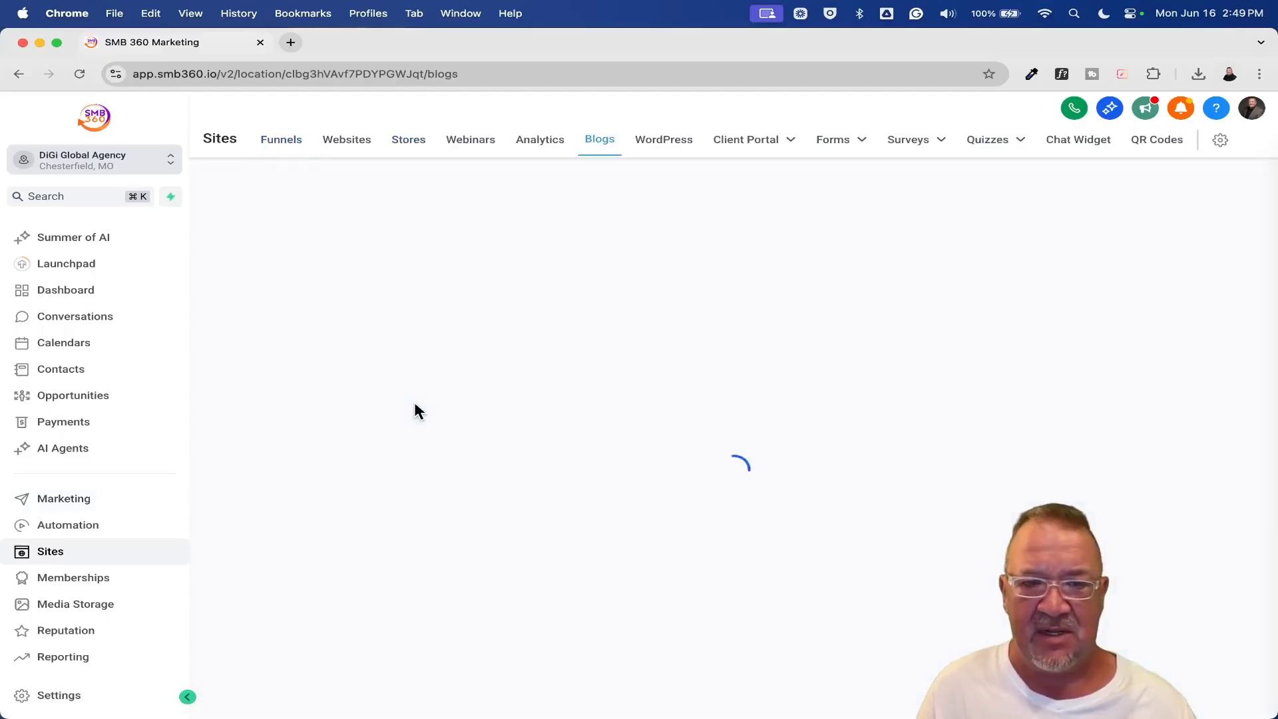
click(363, 454)
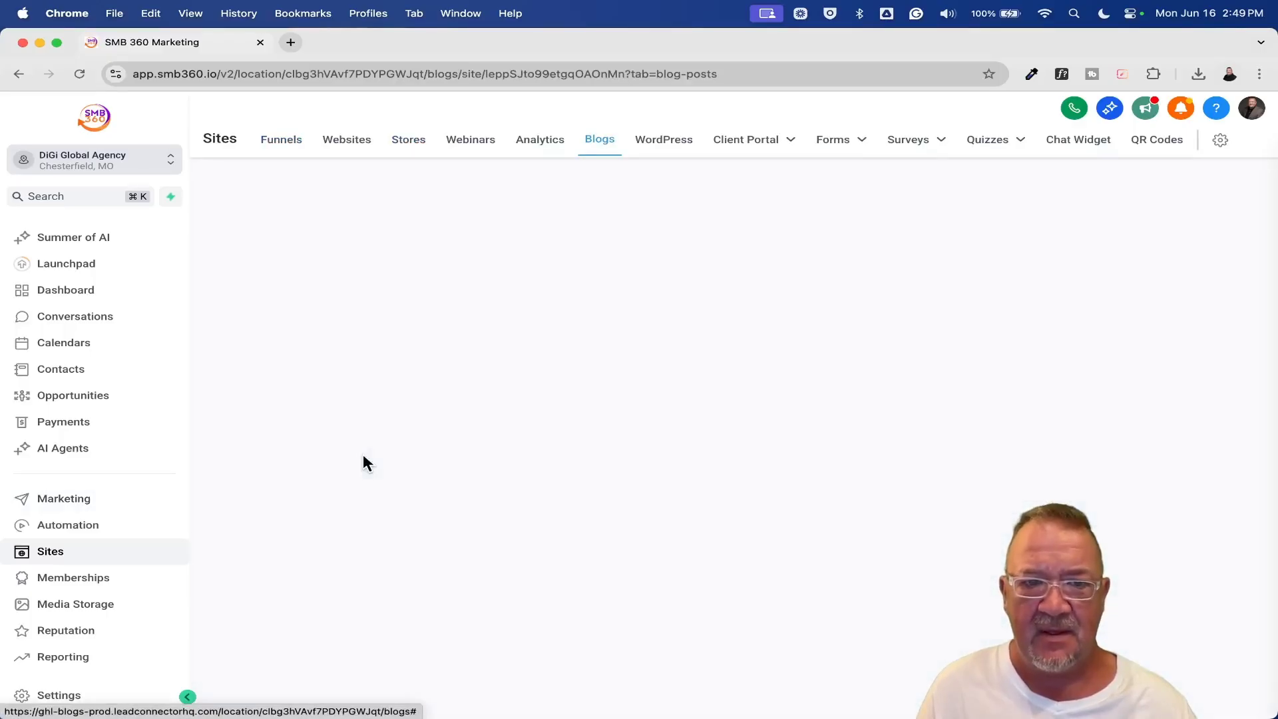
click(410, 451)
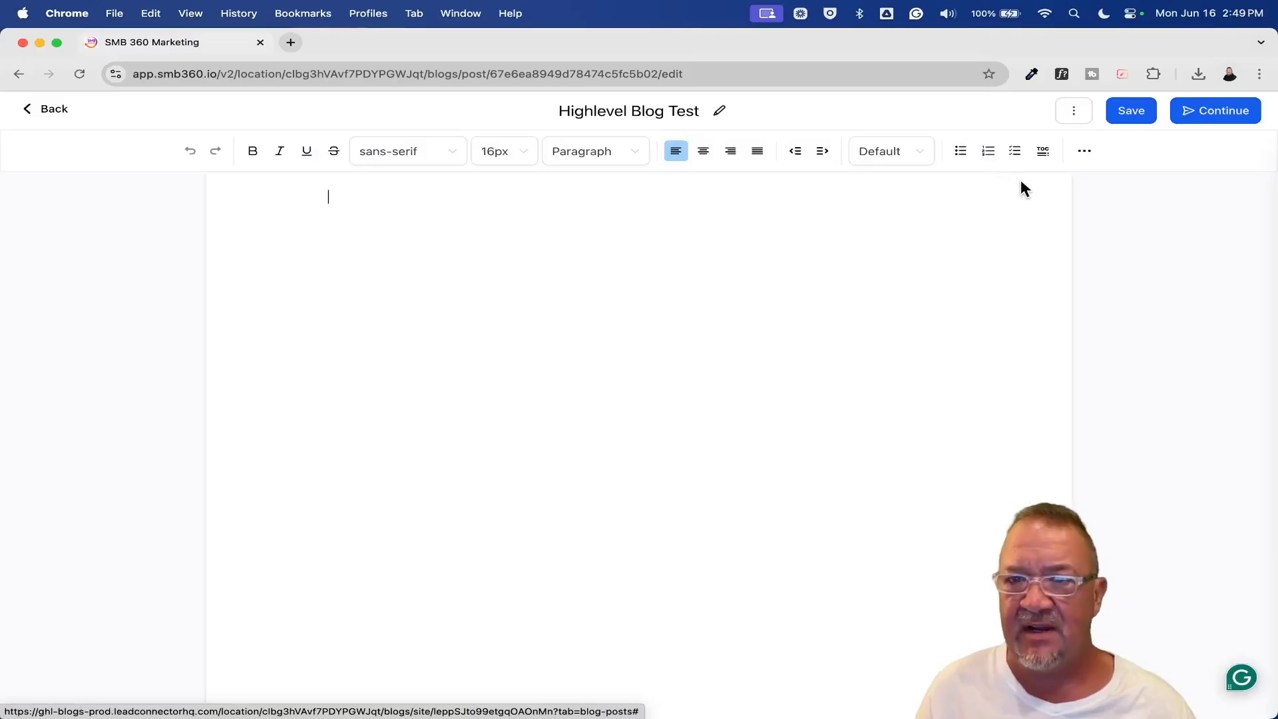
Bring up the post's Content AI generator from the extra tools, then close it
click(1084, 151)
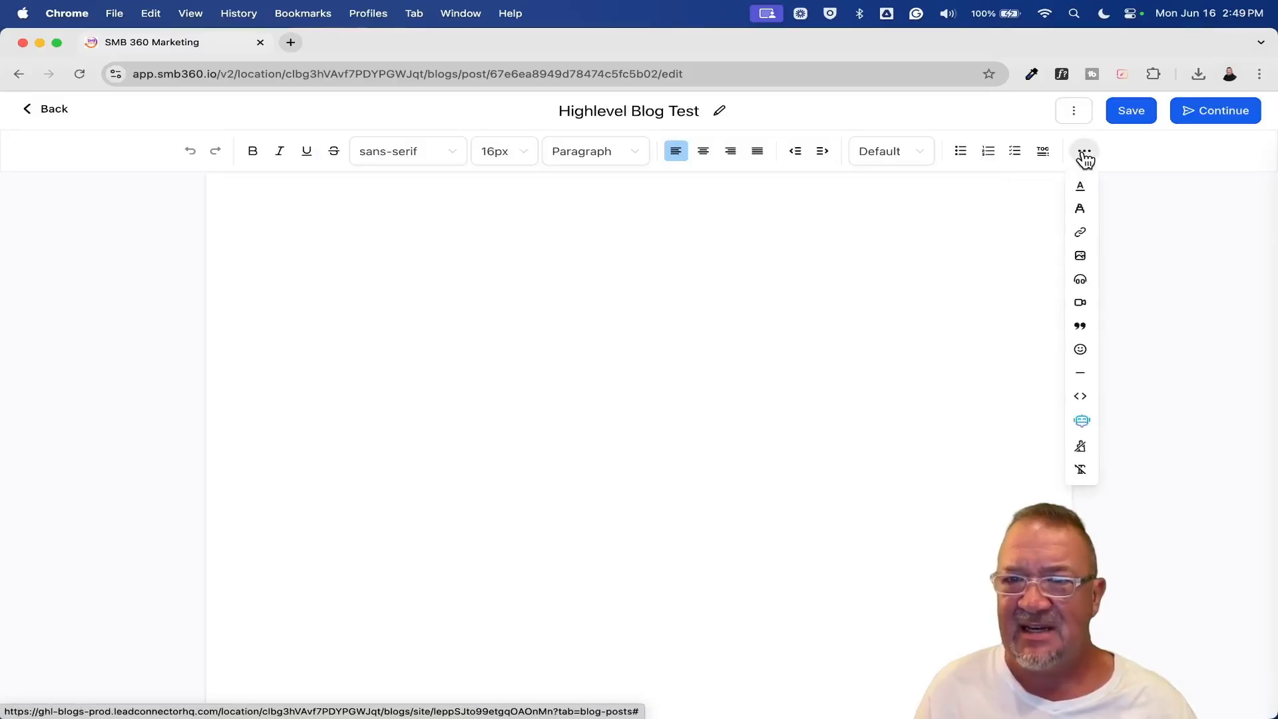
click(1081, 422)
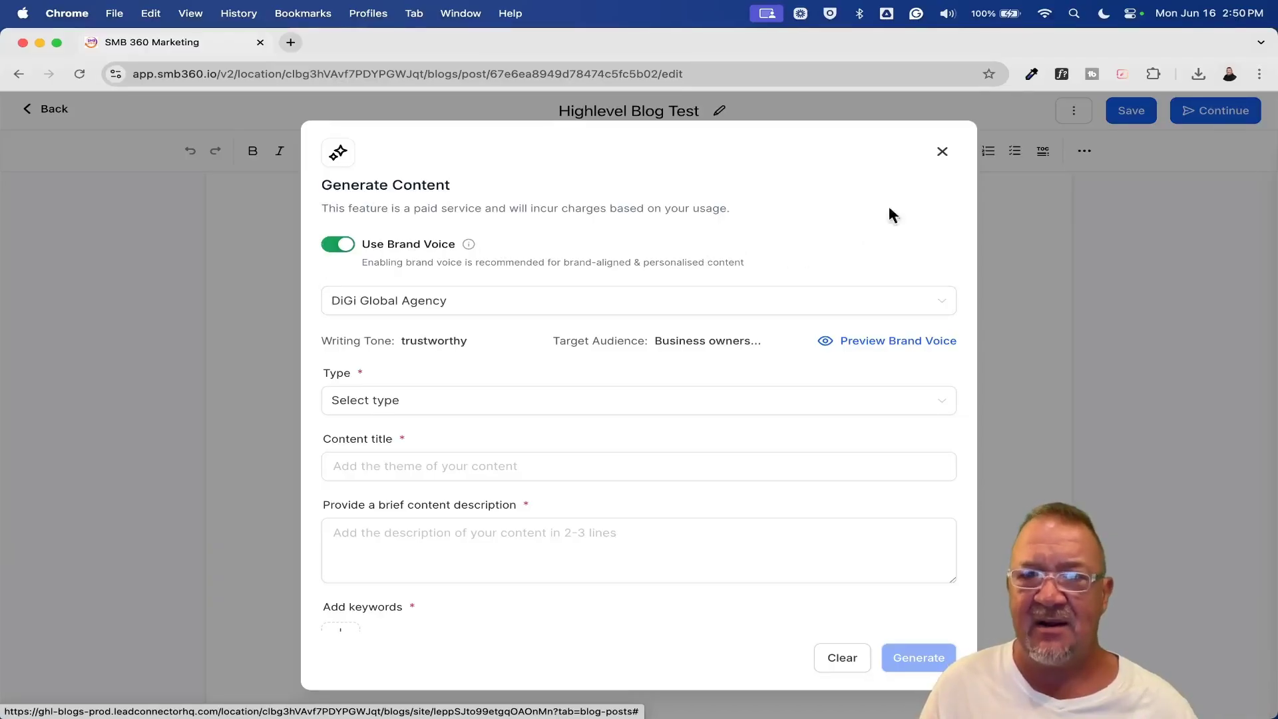
click(941, 151)
click(44, 112)
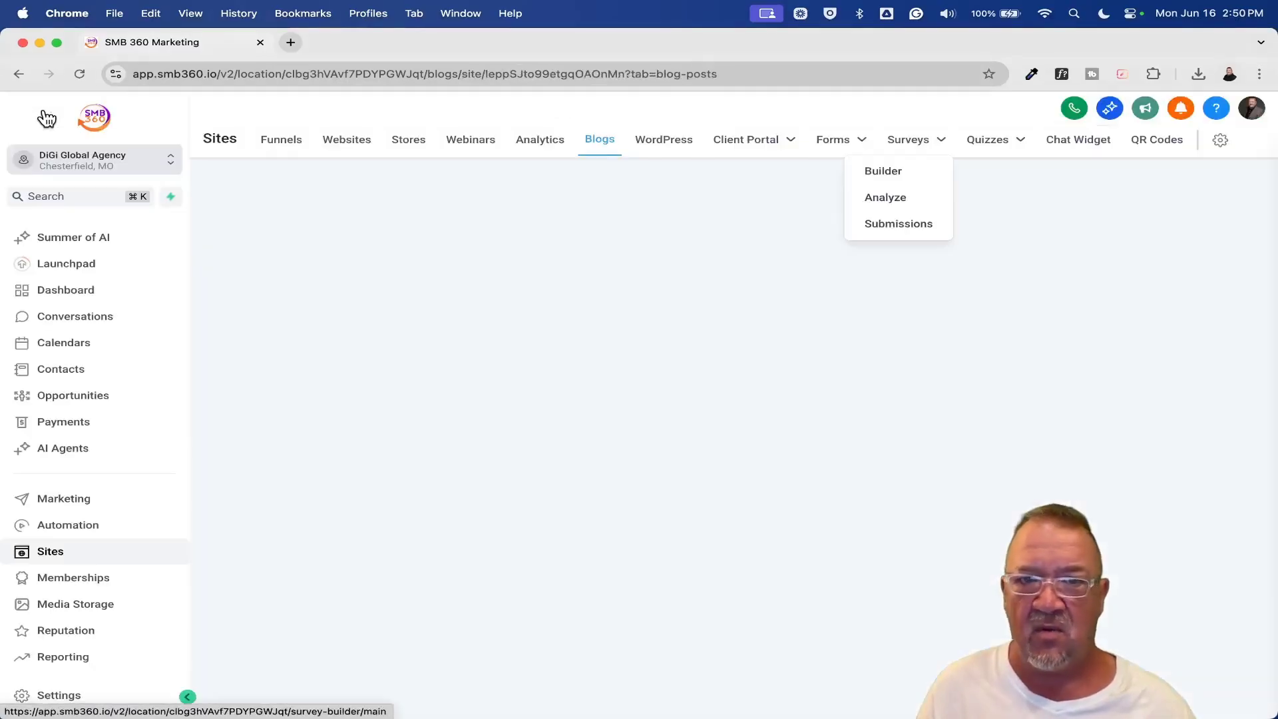